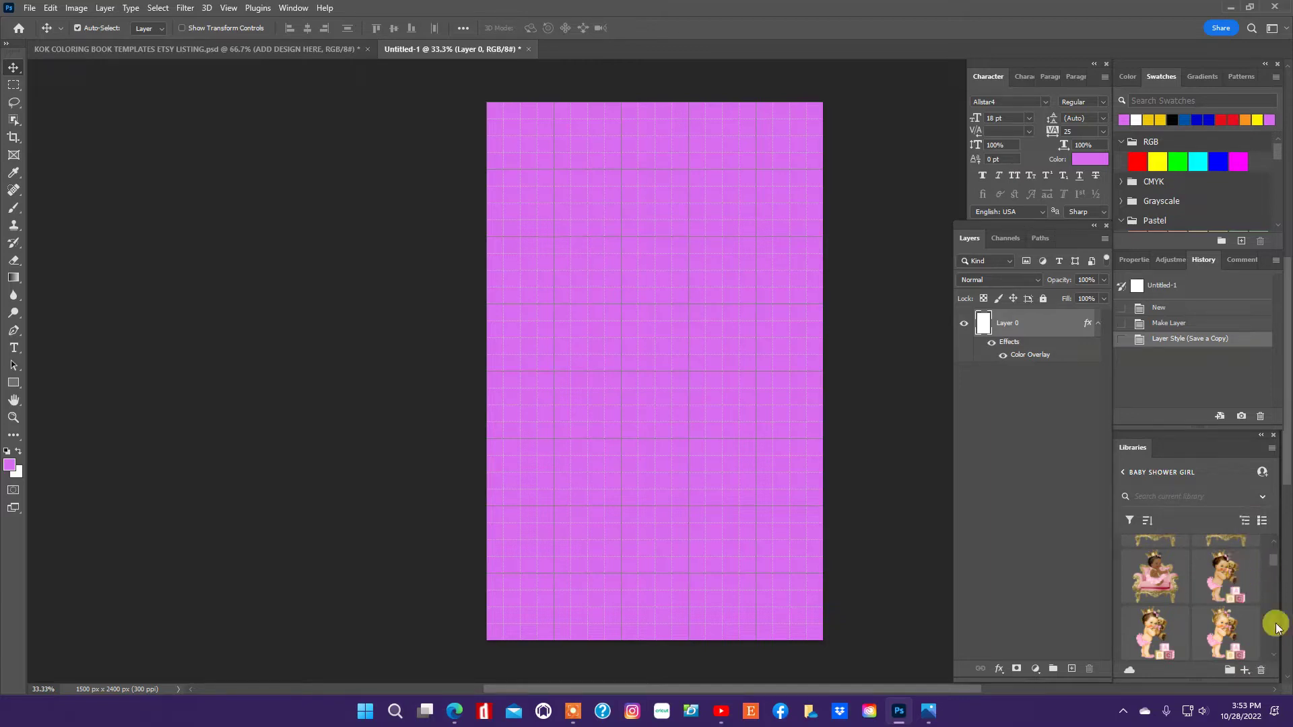
Step: Place the library's baby-with-teddy graphic, scaled to about 45%, near the bottom centre
scroll(1272, 570, "down", 2)
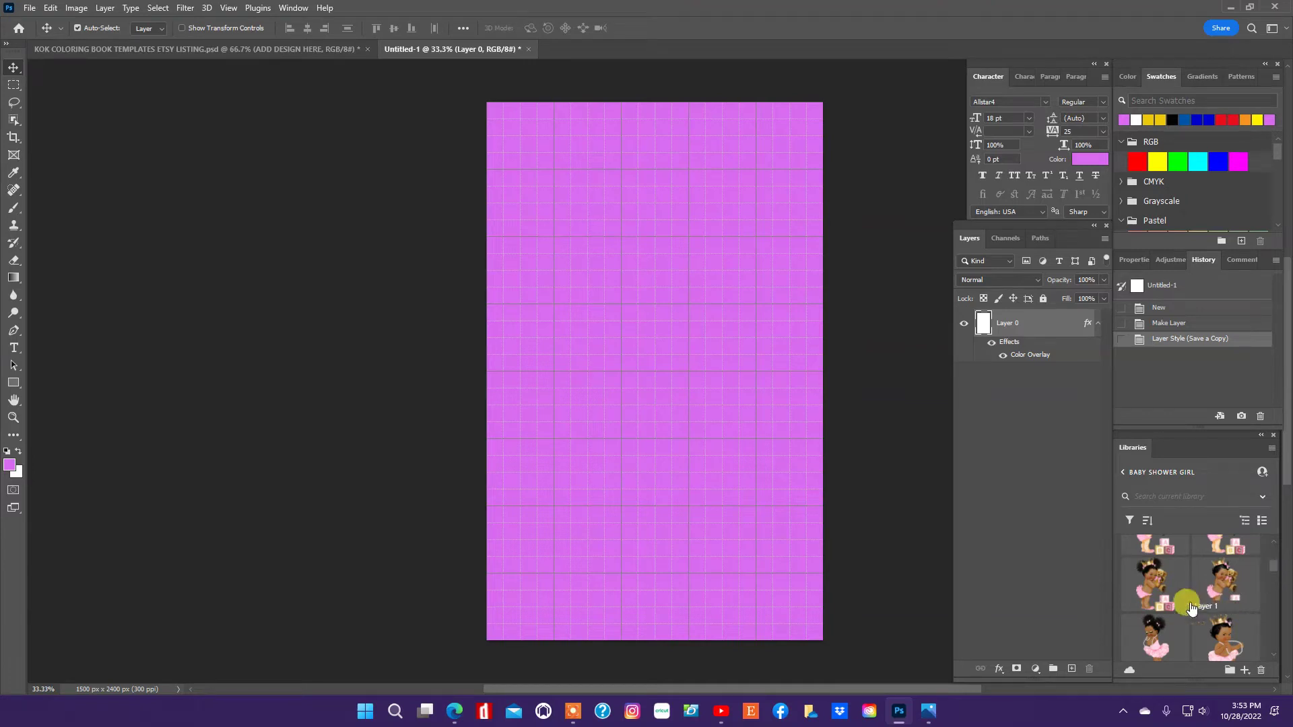
left_click_drag(1157, 588, 704, 374)
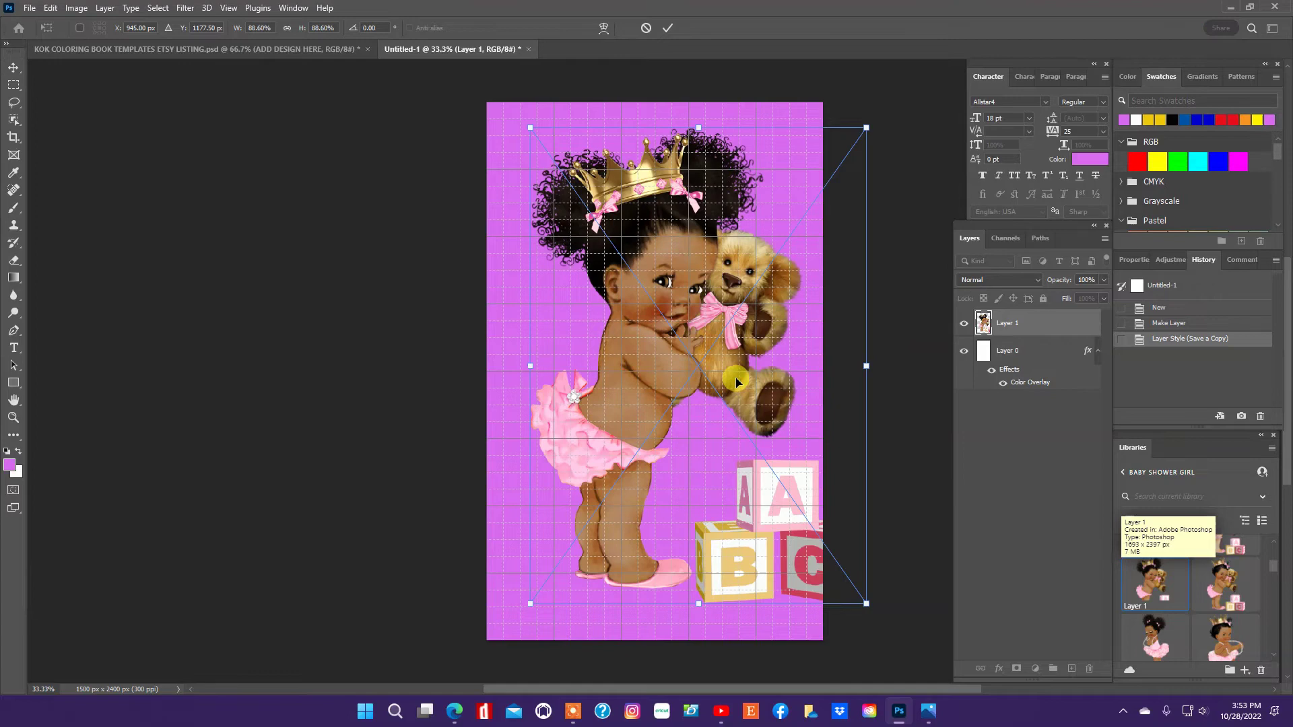
left_click_drag(712, 418, 677, 443)
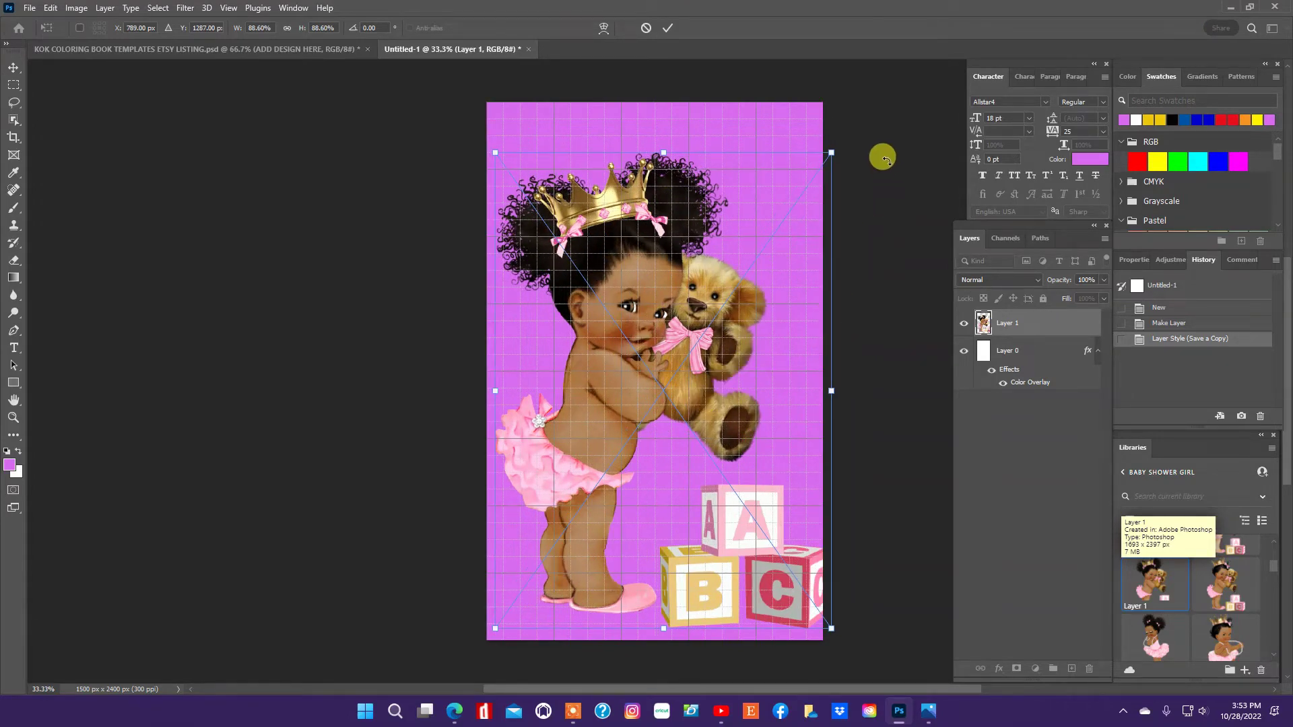
left_click_drag(830, 150, 667, 384)
left_click_drag(560, 500, 633, 494)
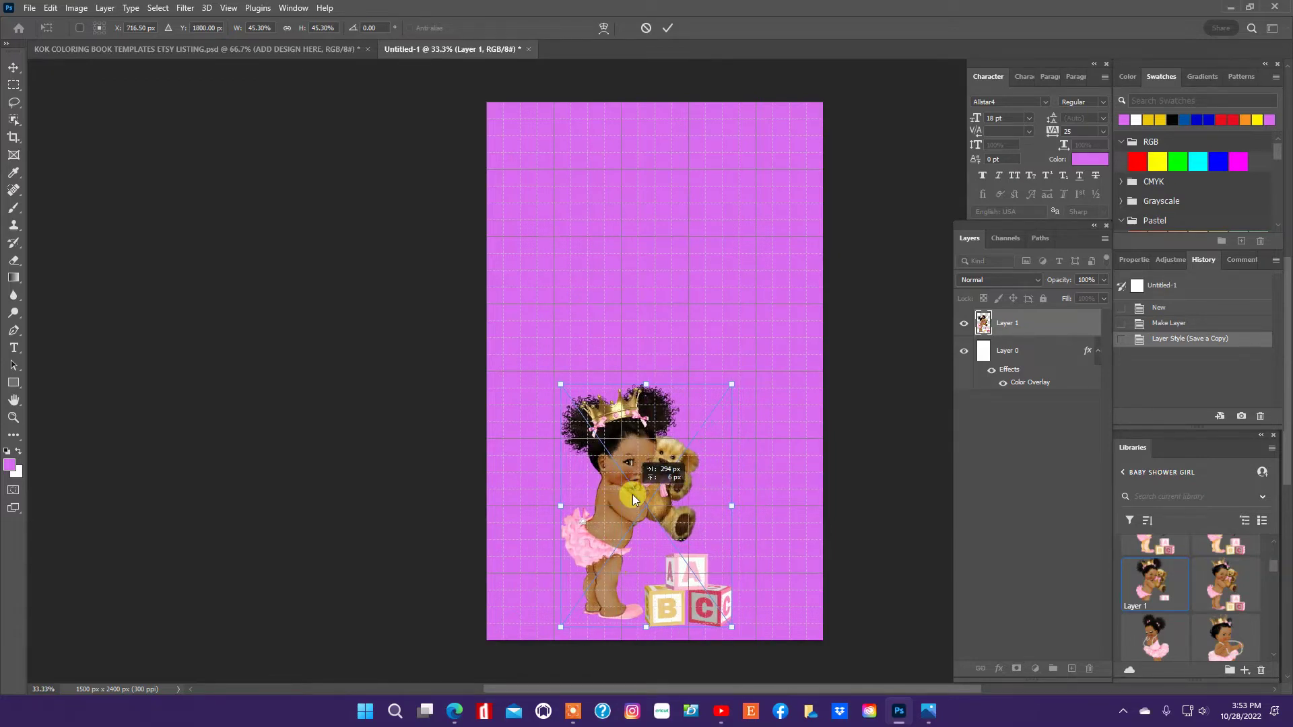
left_click(560, 370)
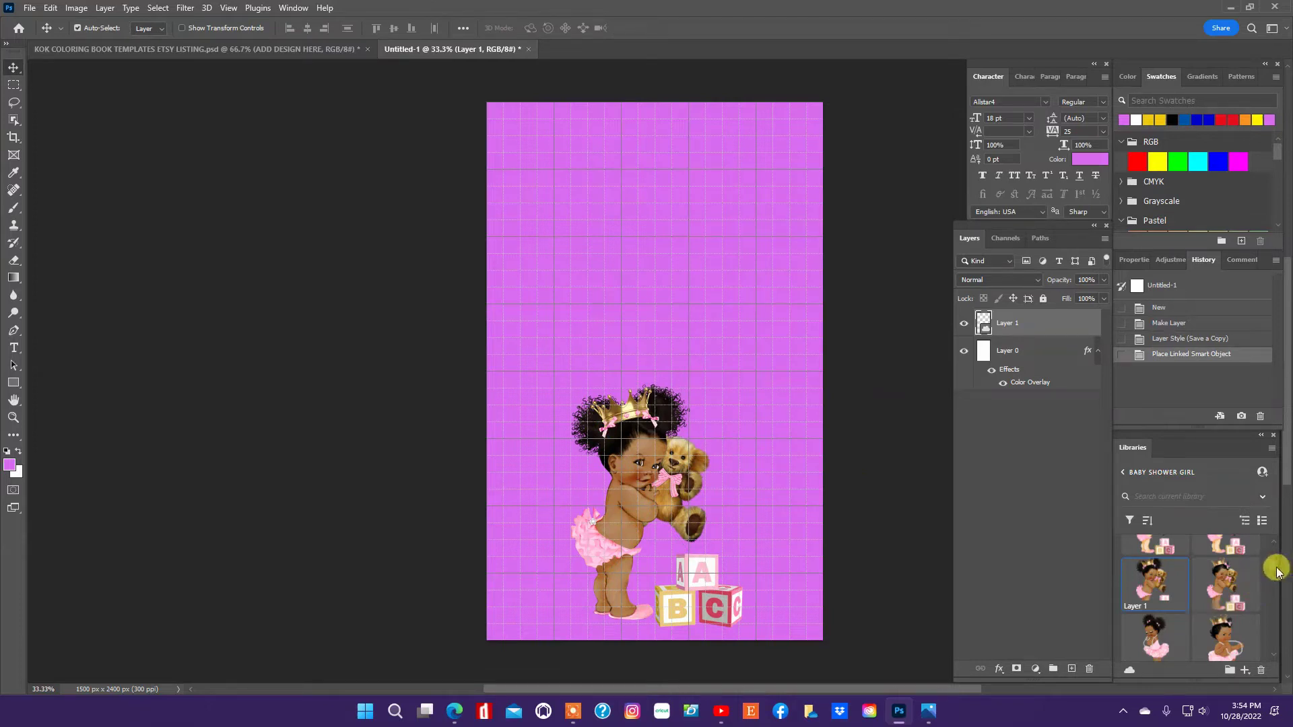
Step: Stretch the pink quilted pattern over the whole canvas, put it below the baby layer, and nudge the baby
left_click_drag(1275, 569, 1272, 546)
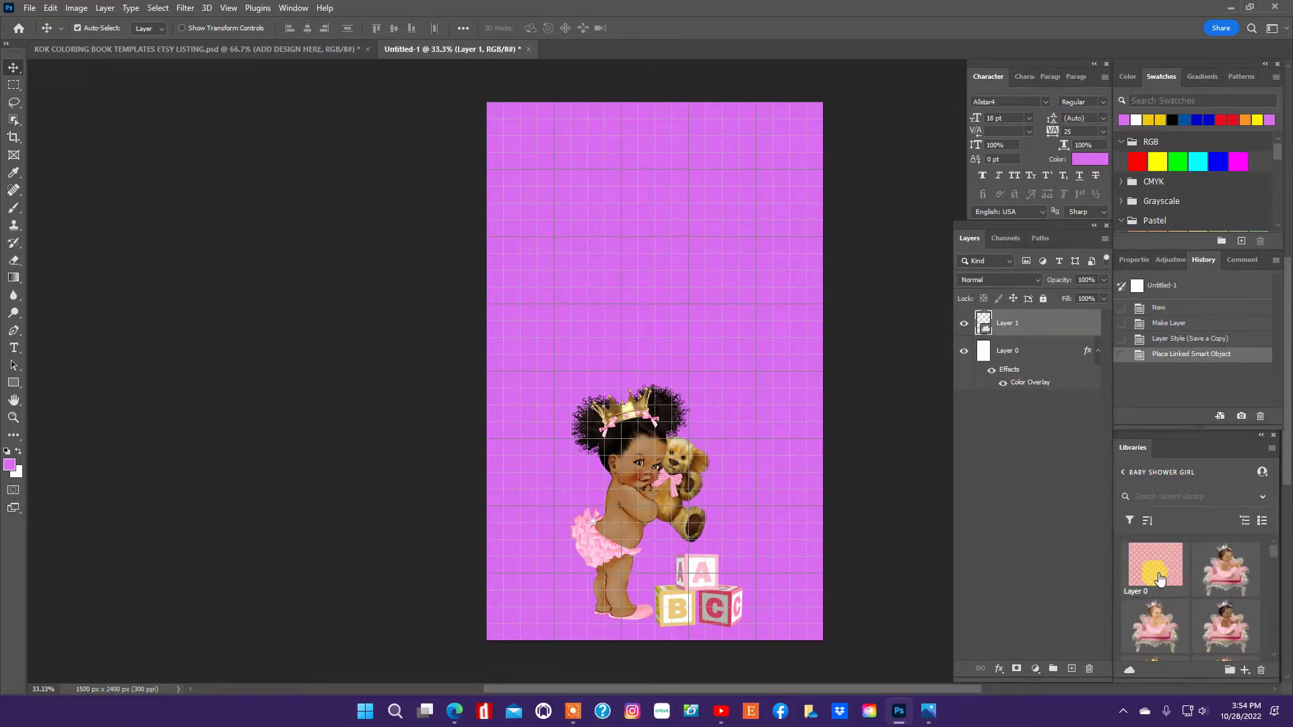
left_click_drag(1158, 573, 792, 397)
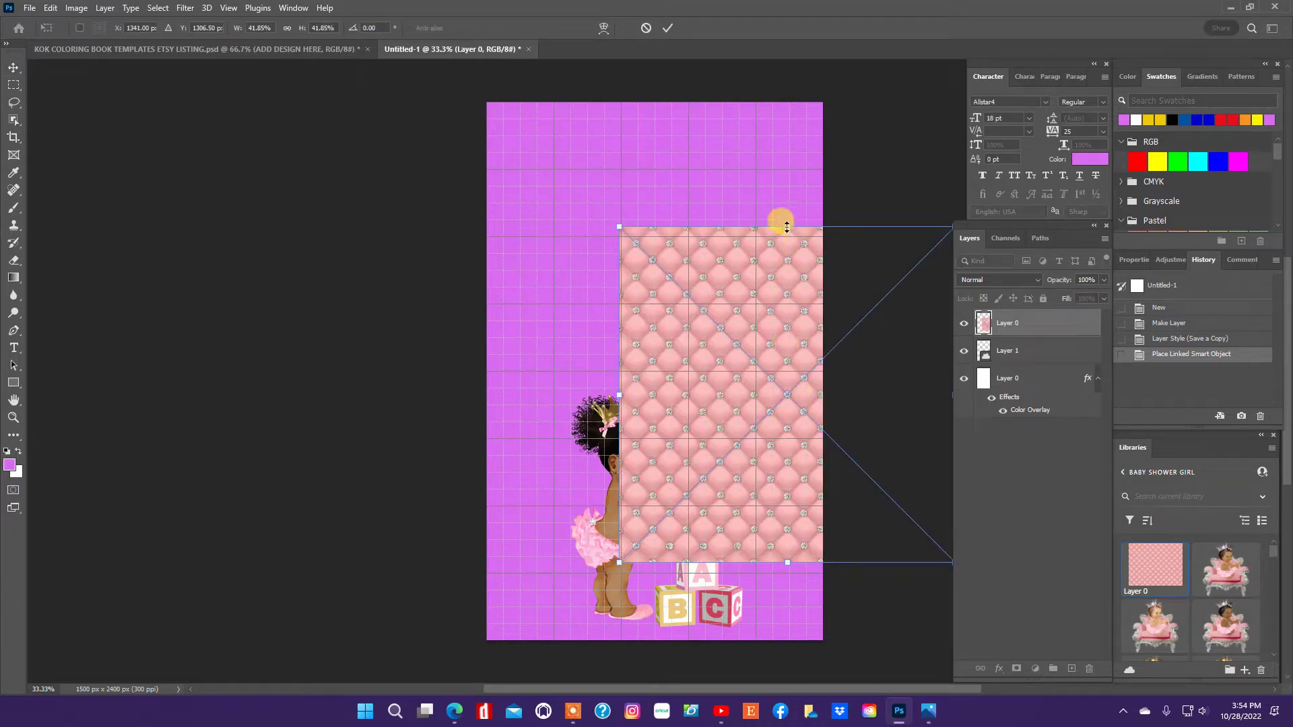
left_click_drag(779, 219, 779, 95)
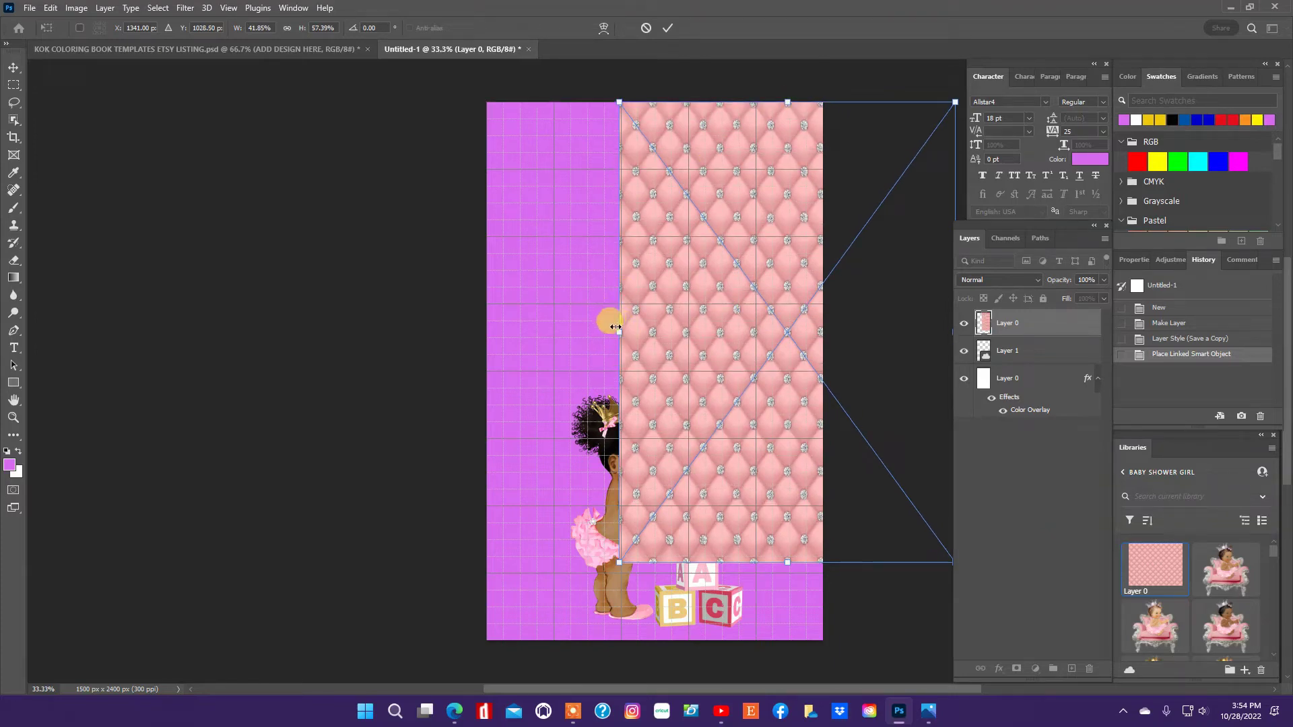
left_click_drag(615, 327, 487, 341)
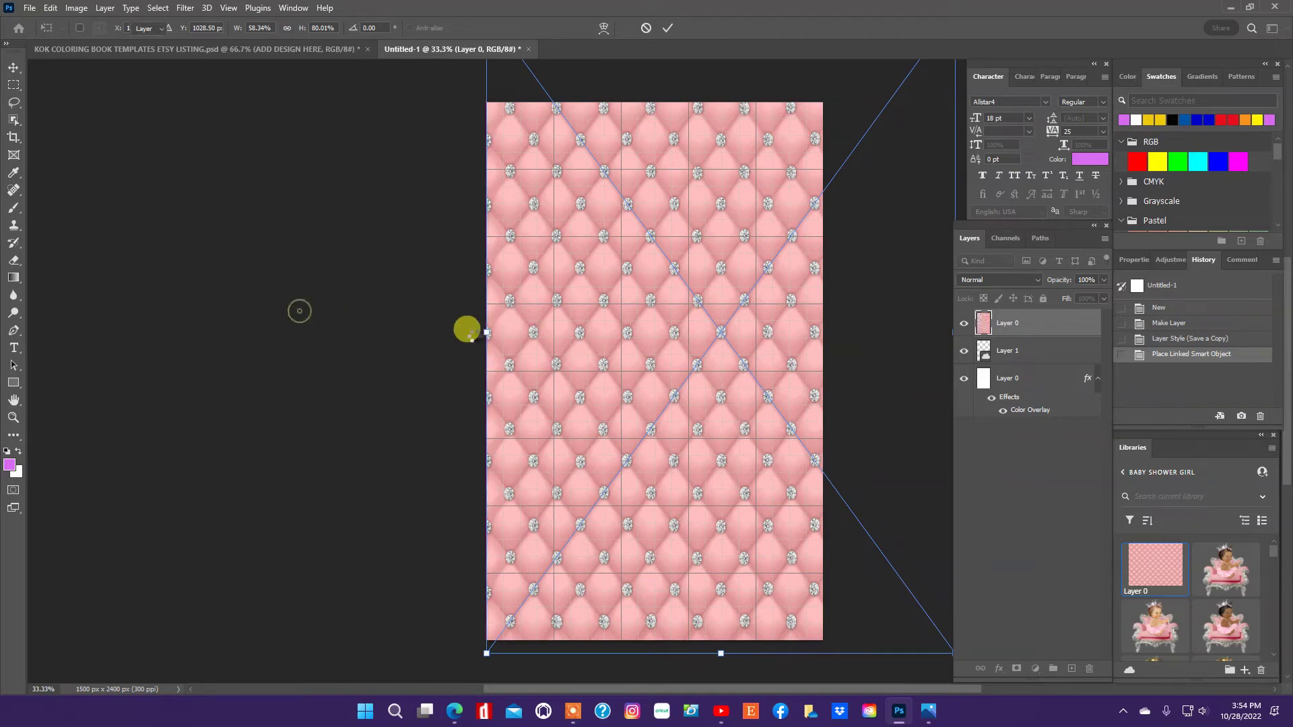
left_click(13, 68)
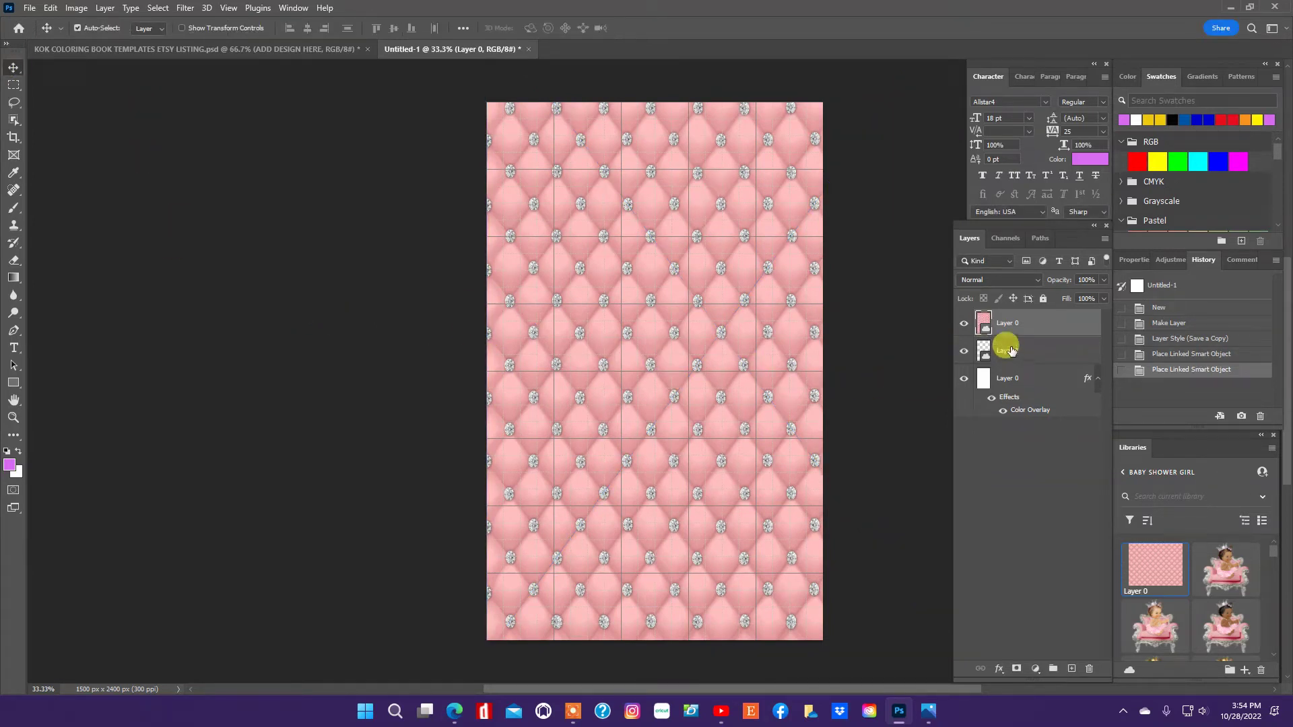
left_click_drag(1054, 328, 1033, 361)
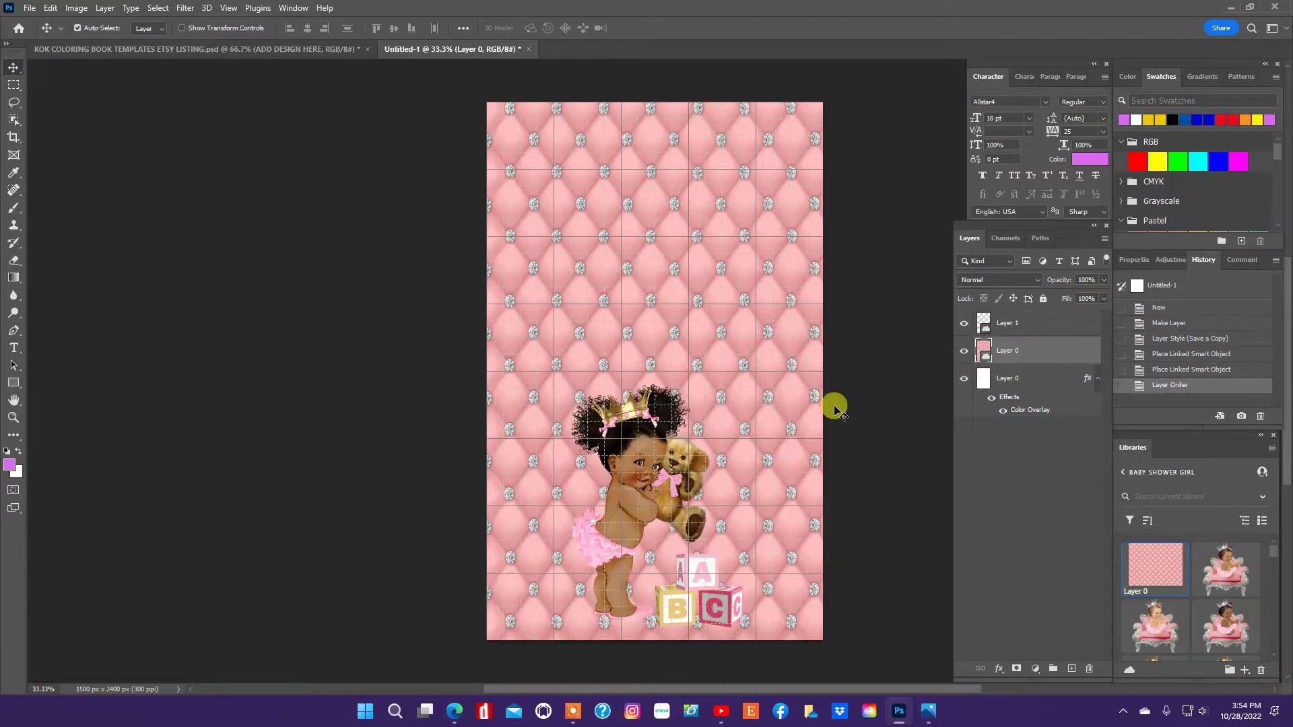
left_click_drag(629, 522, 644, 510)
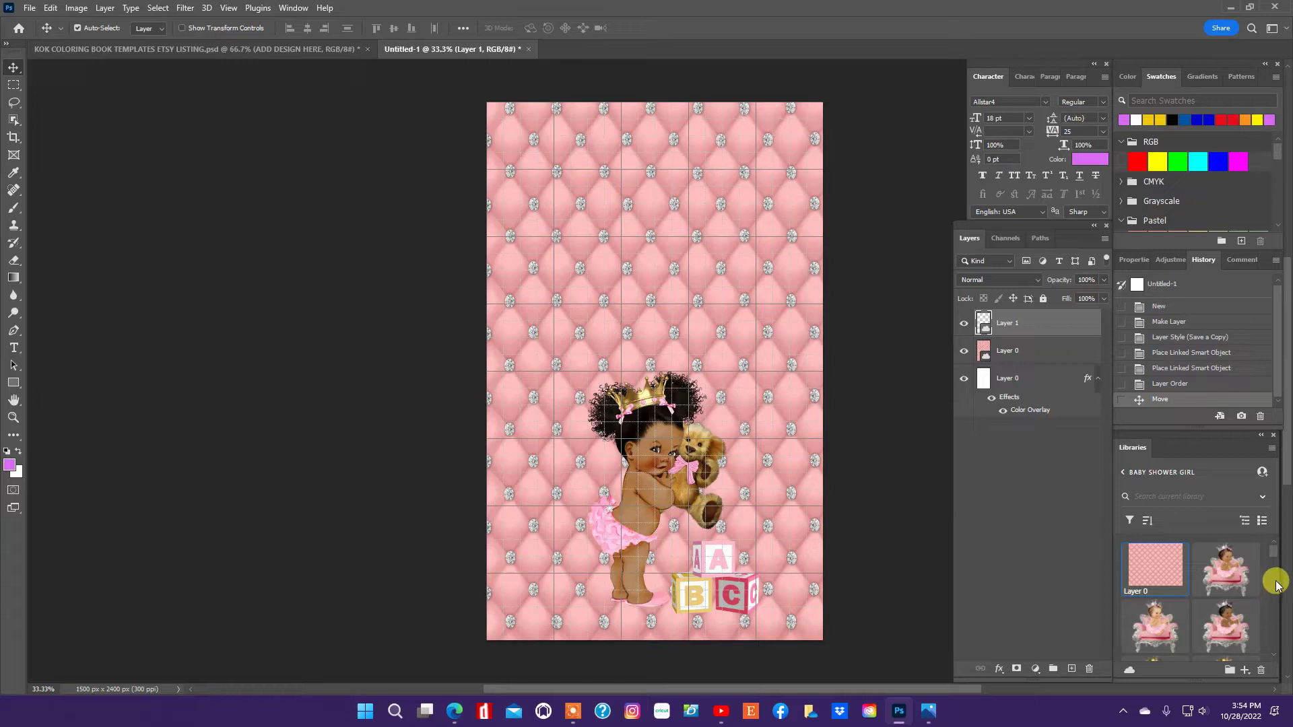
Step: Place the hot-pink scalloped label frame with dashed white border near the top of the canvas
left_click_drag(1273, 549, 1281, 636)
mouse_move(1170, 599)
left_mouse_down()
mouse_move(859, 398)
mouse_move(608, 196)
mouse_move(701, 199)
left_mouse_up()
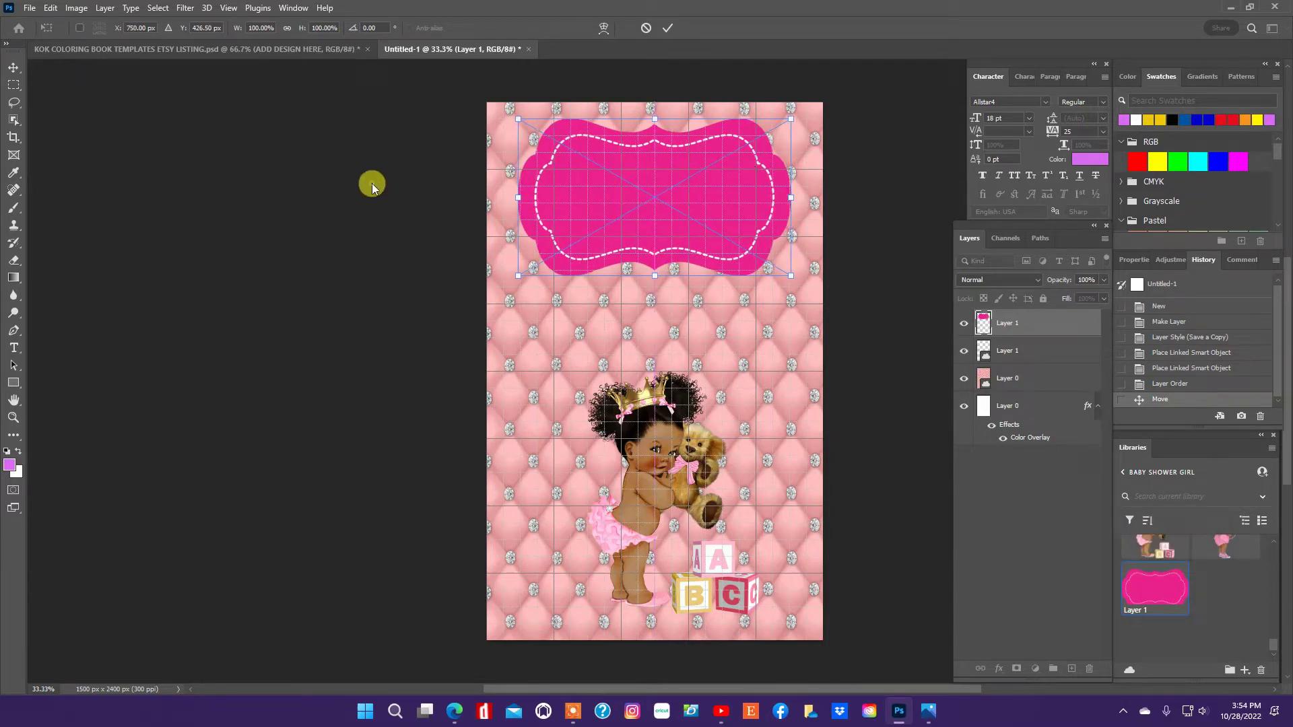
key("Return")
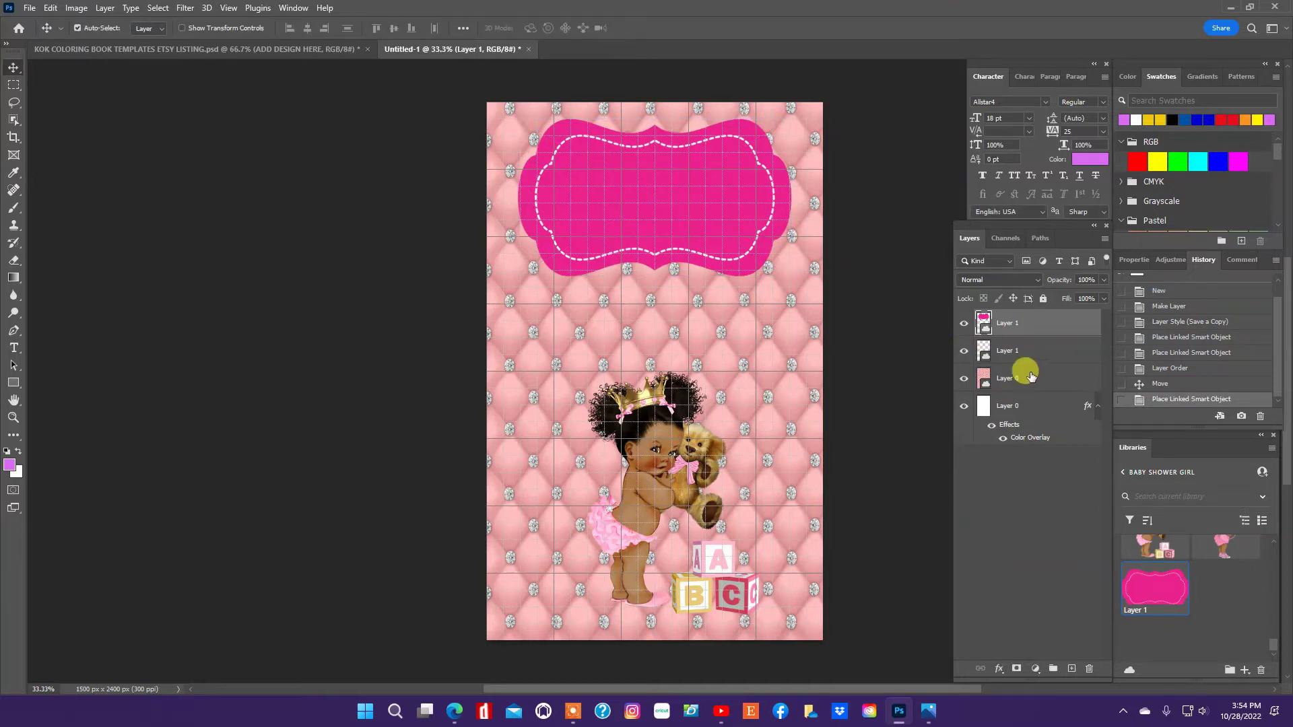
Step: Give the label frame a Color Overlay of soft pink e1999a sampled from the quilting
left_click(998, 669)
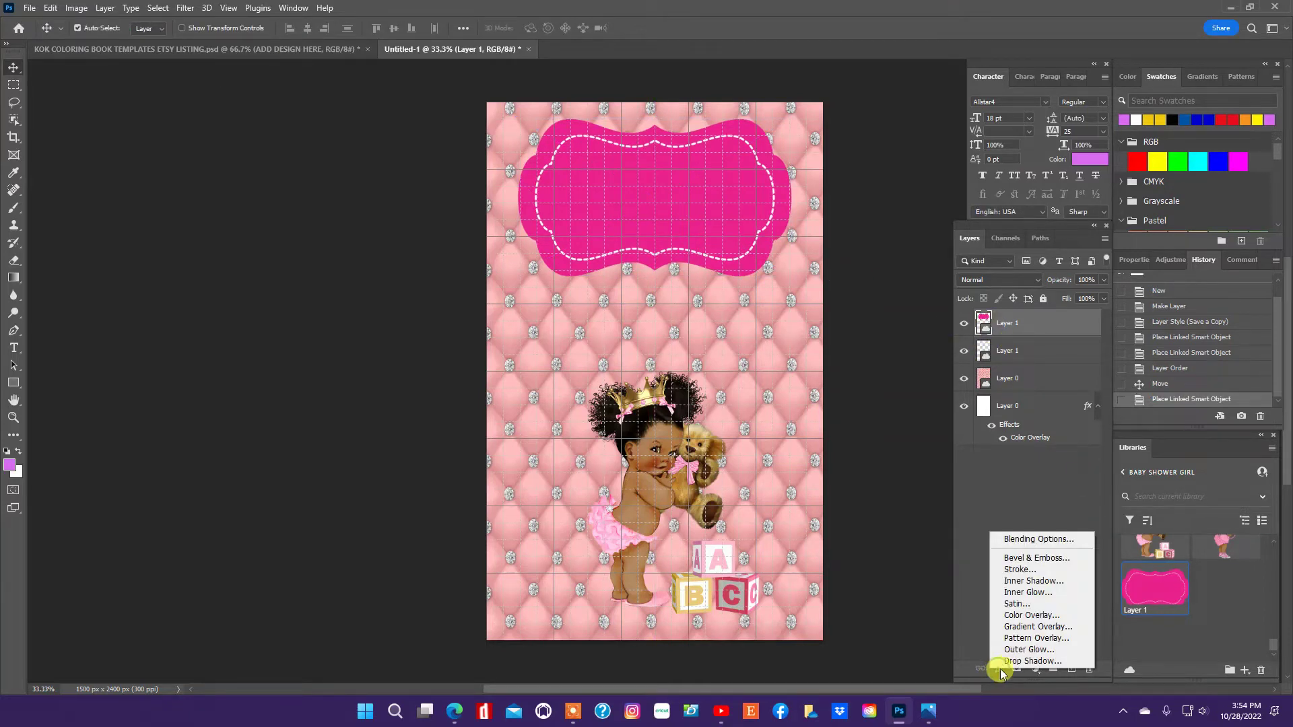
left_click(1033, 616)
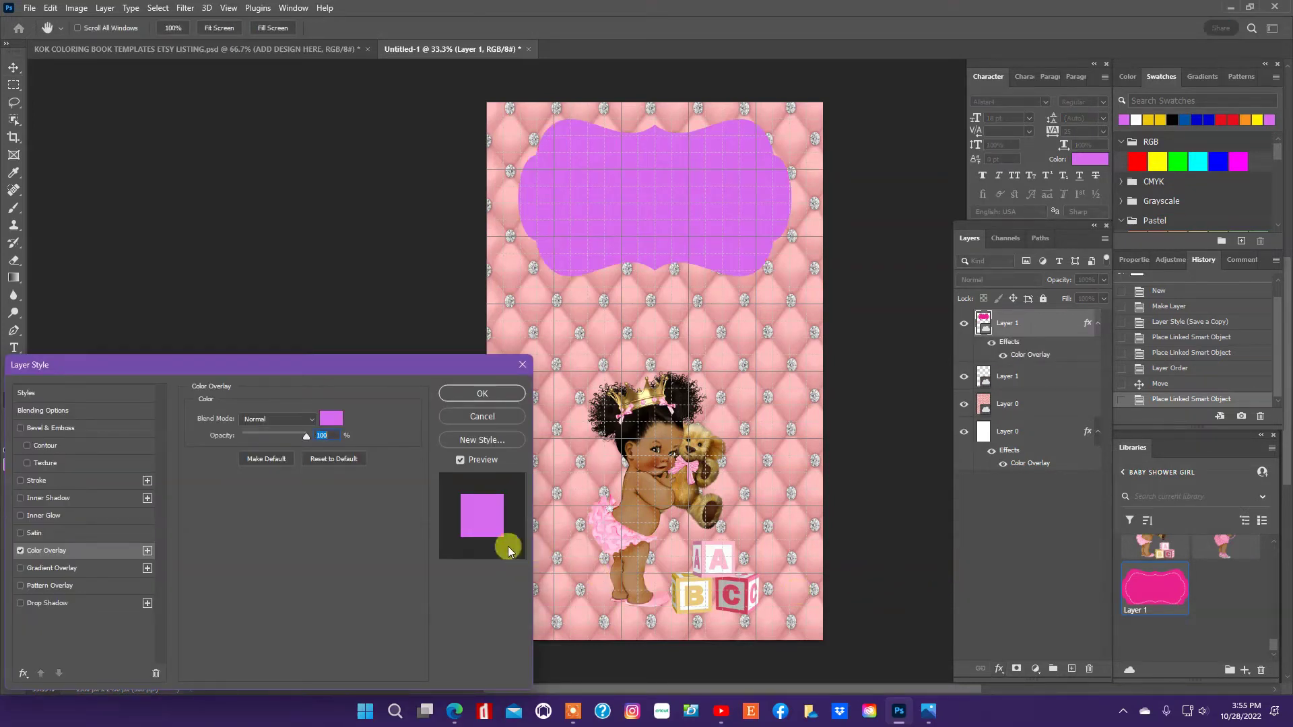
left_click(334, 420)
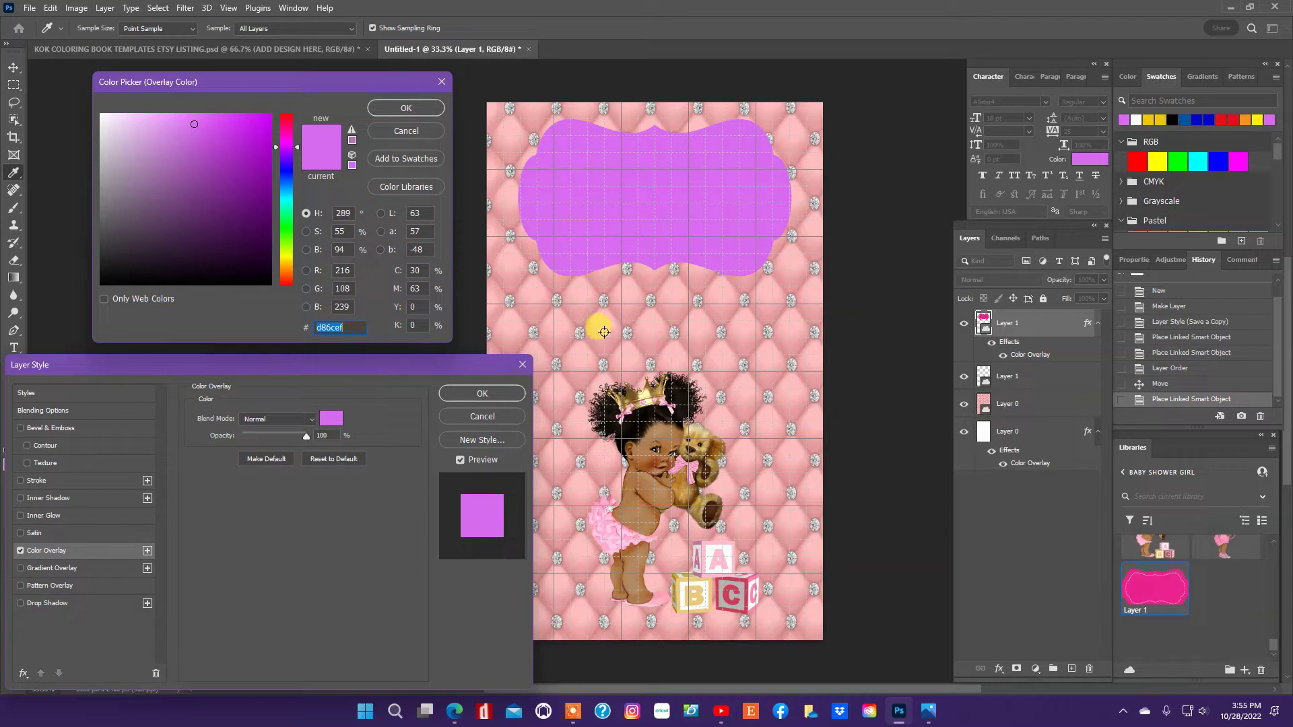
left_click(603, 331)
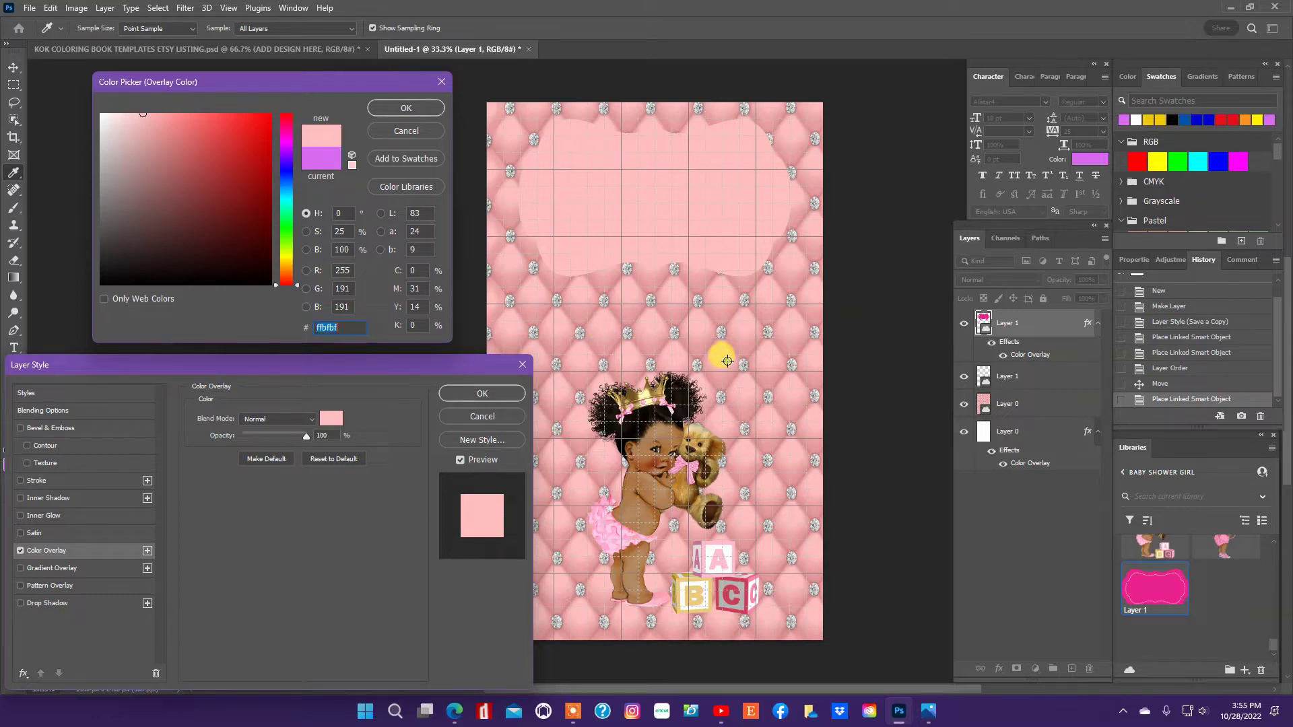
left_click(721, 333)
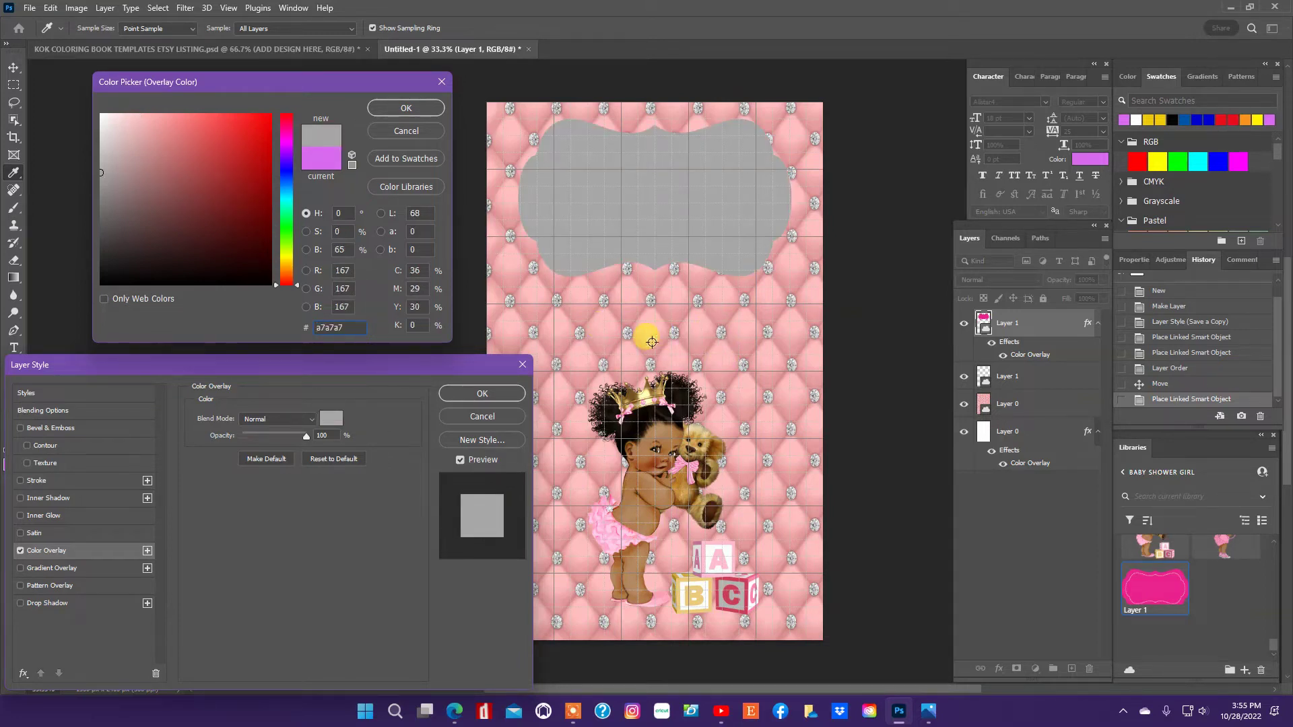
left_click(593, 358)
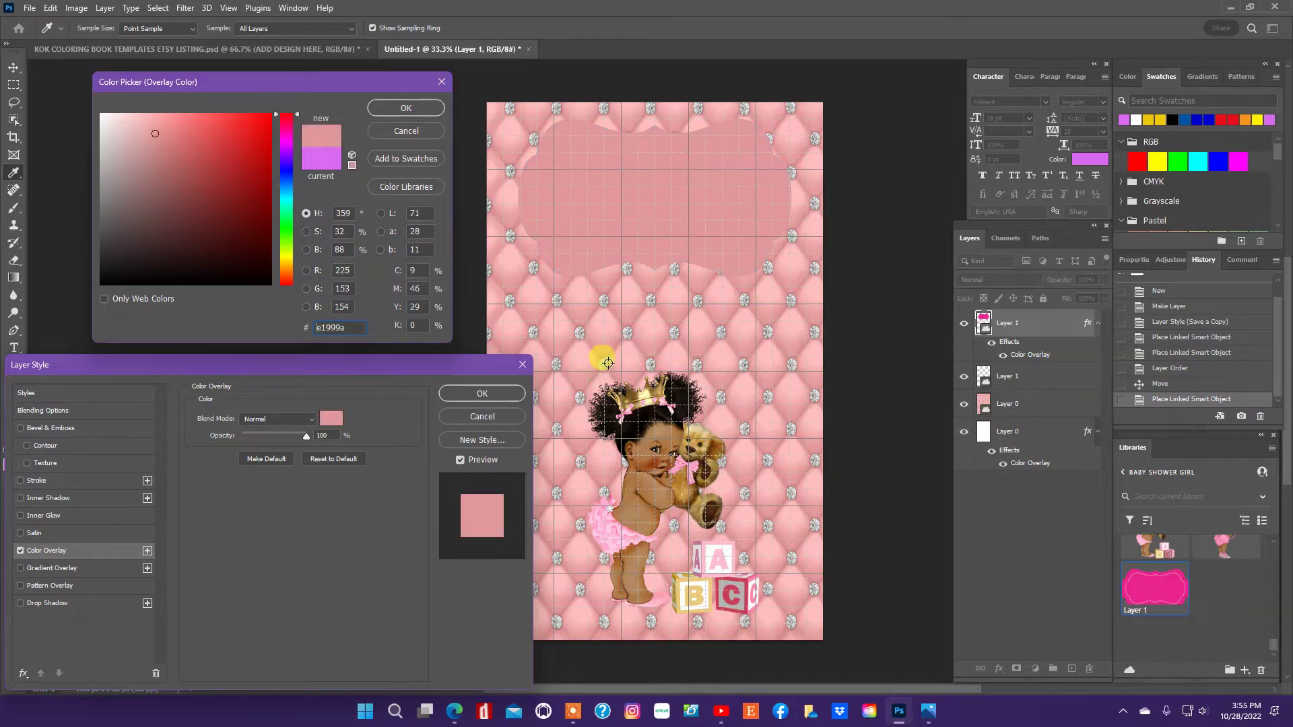
left_click(410, 108)
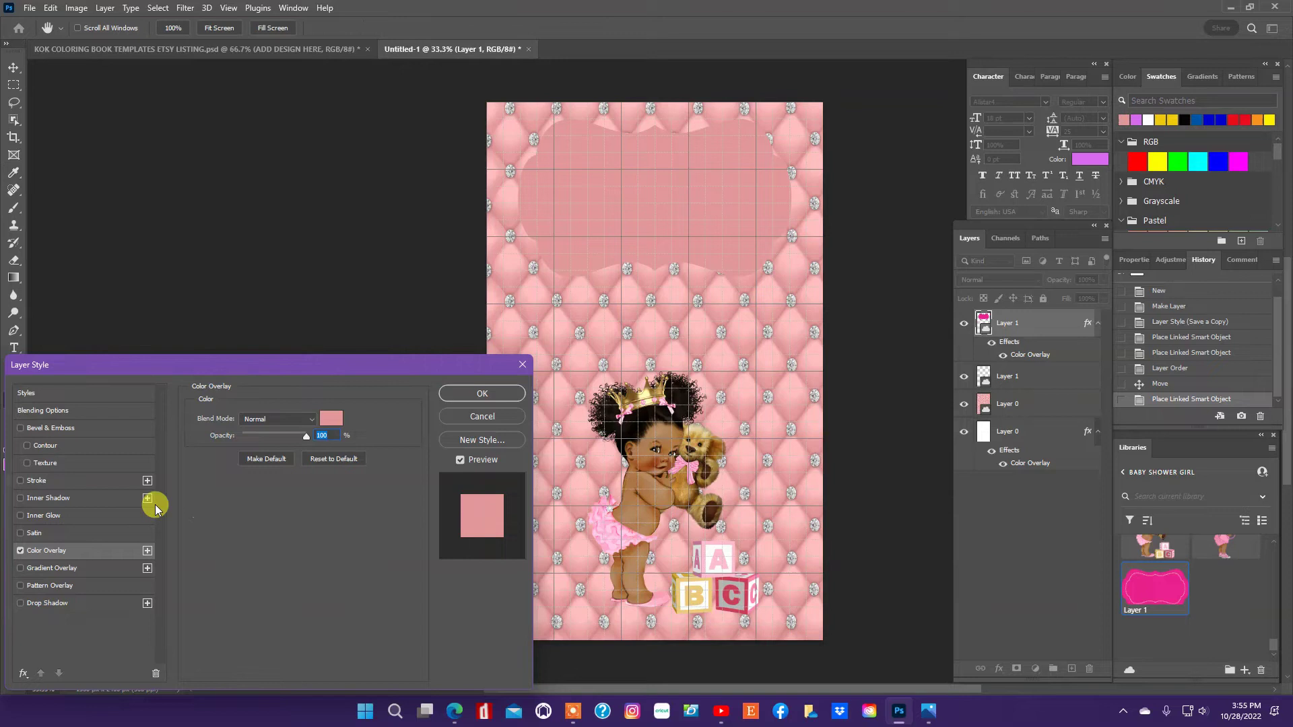
Step: Add a white 15 px Stroke to the pink label and move the baby graphic higher
left_click(72, 483)
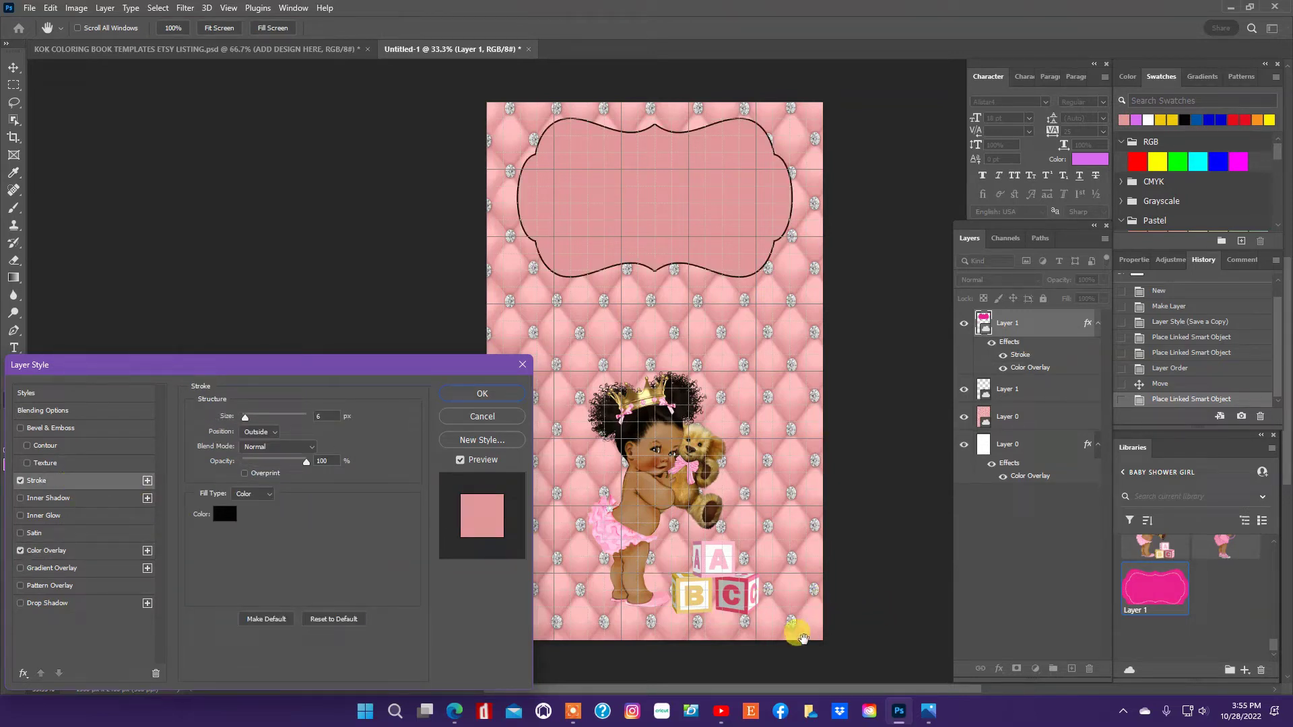
left_click(225, 514)
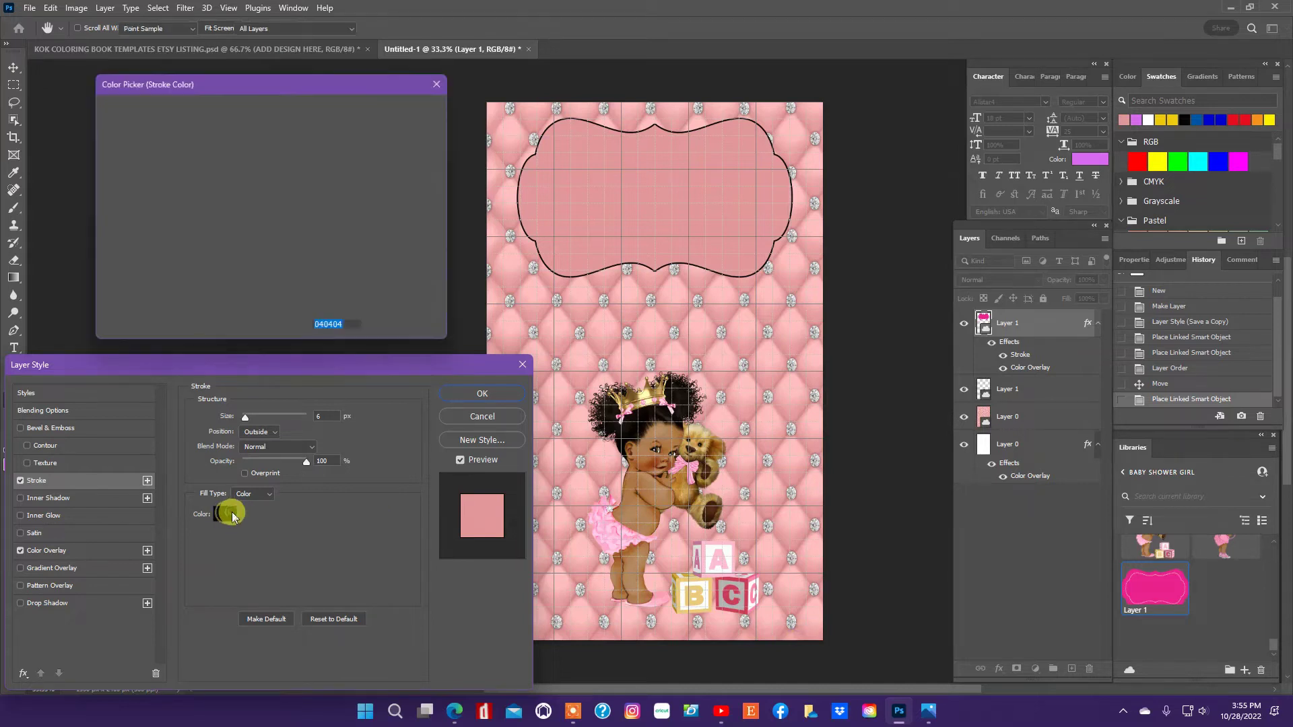
left_click(1149, 121)
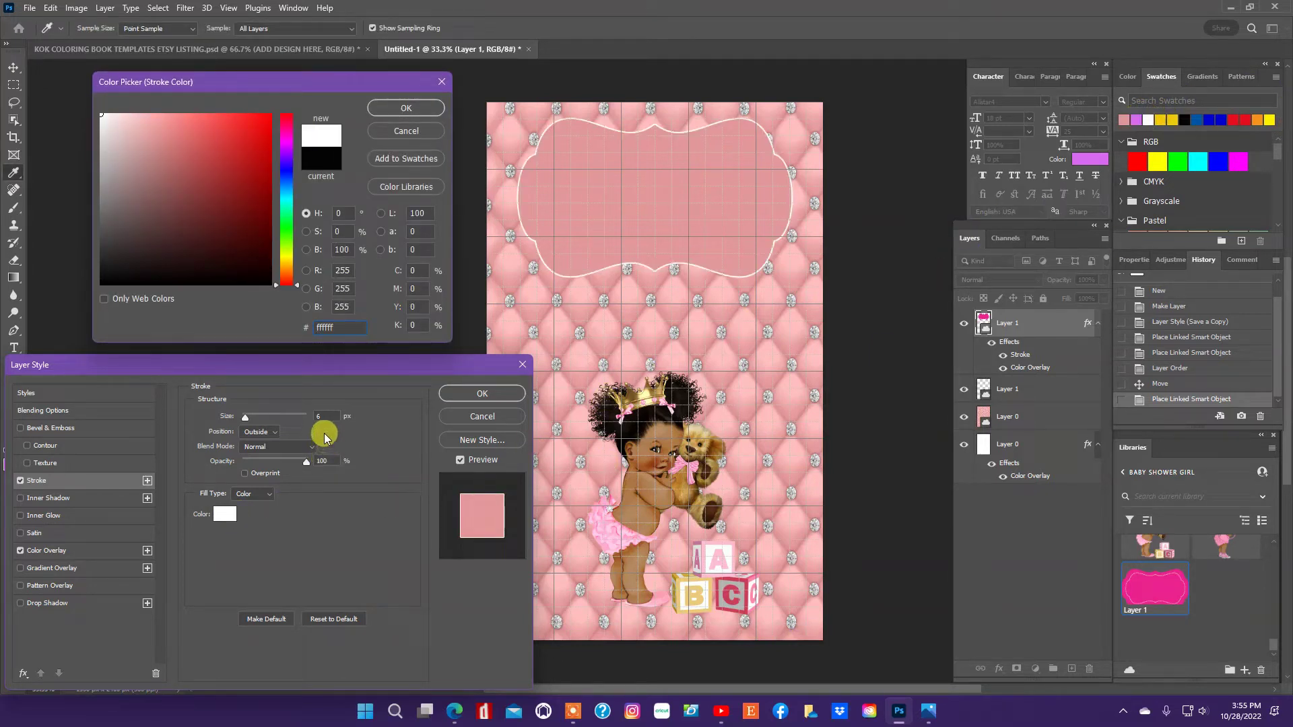
left_click(425, 108)
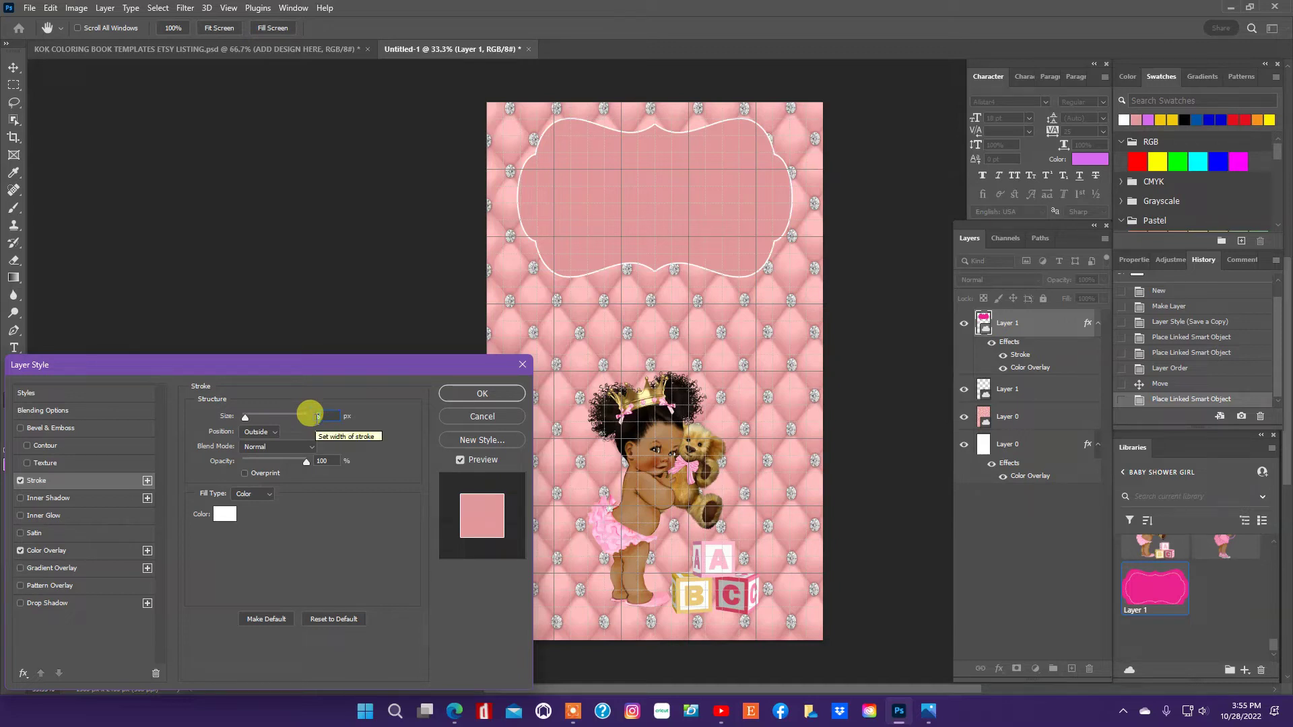
type("10")
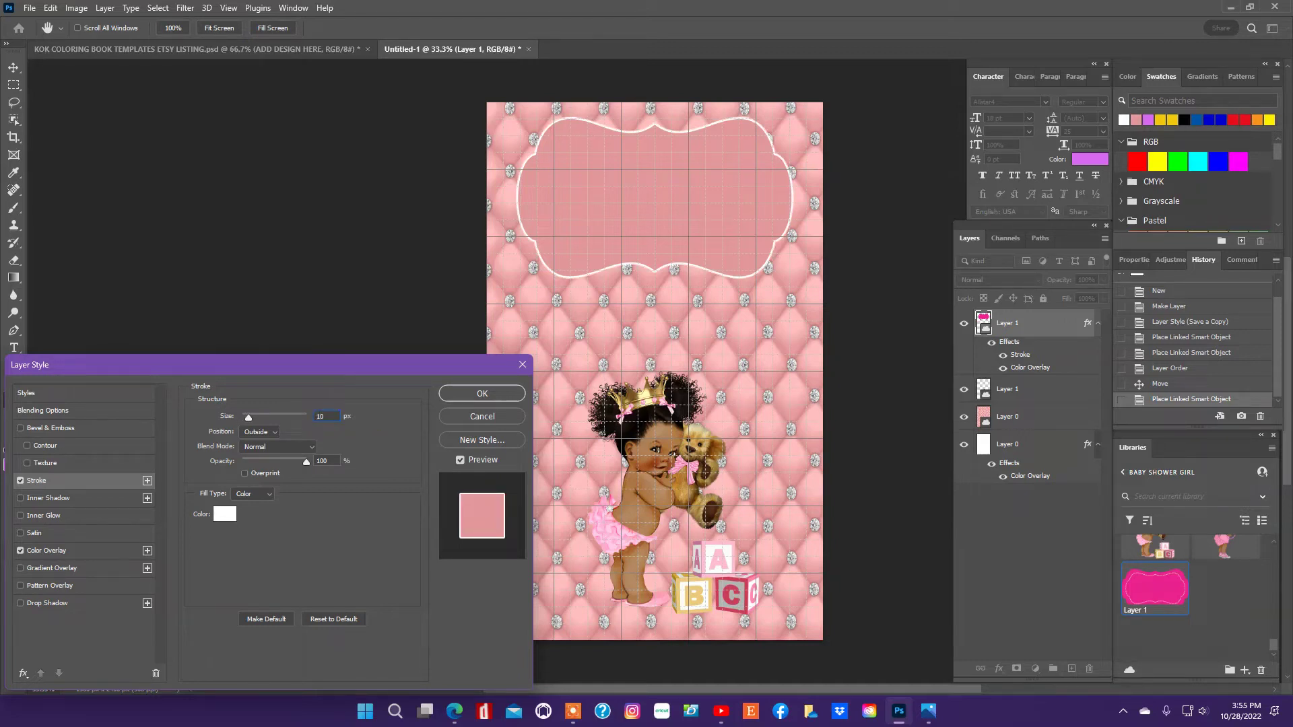
key("BackSpace")
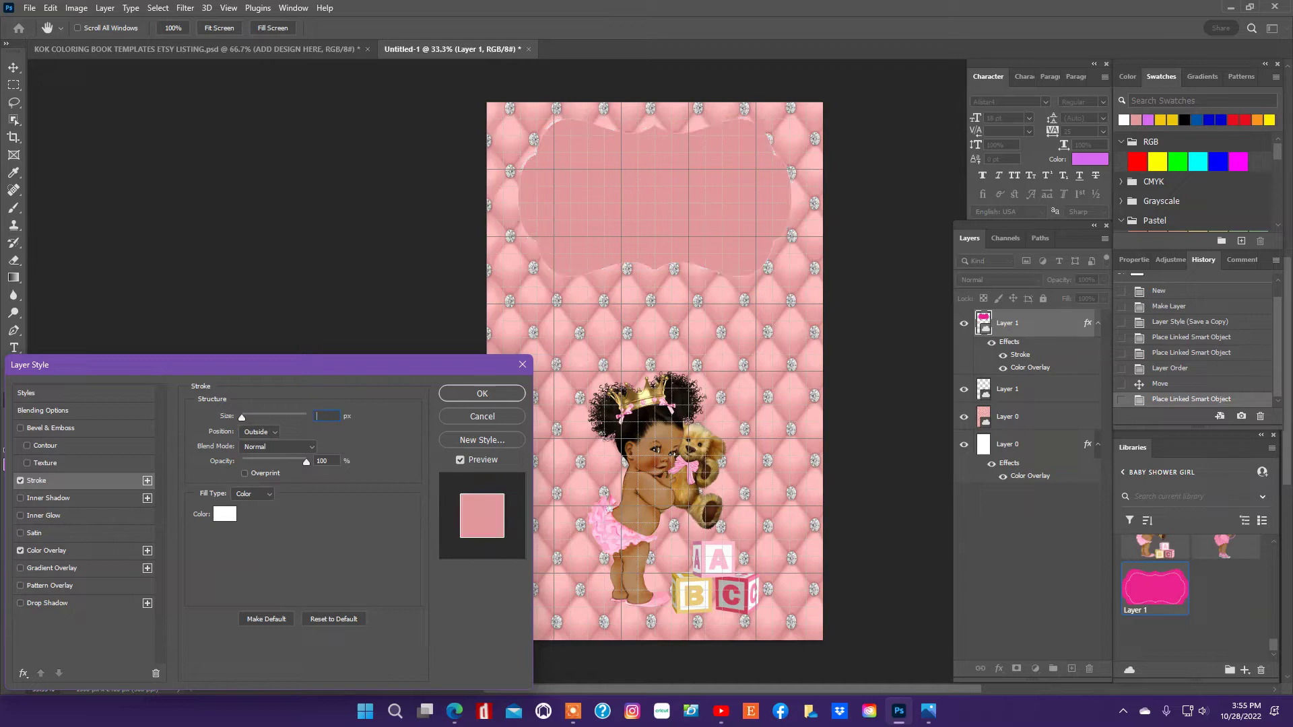
type("5")
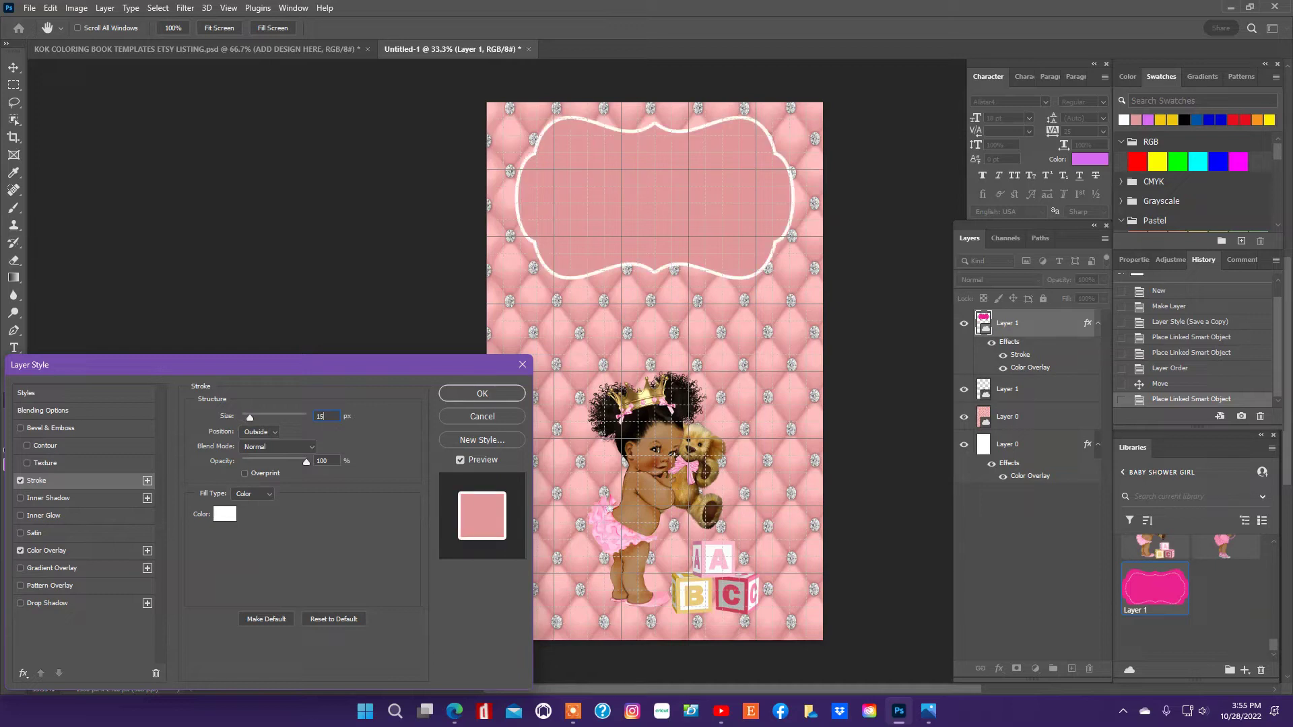
left_click(495, 397)
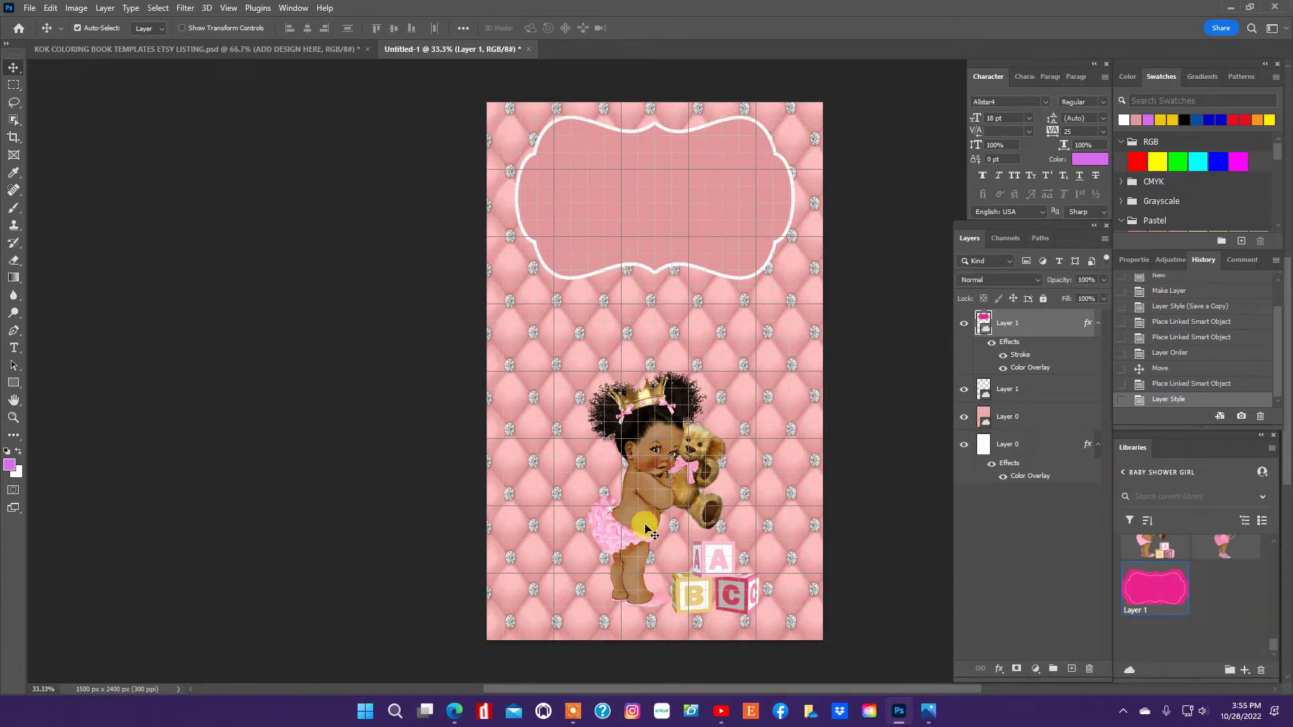
left_click_drag(645, 525, 643, 450)
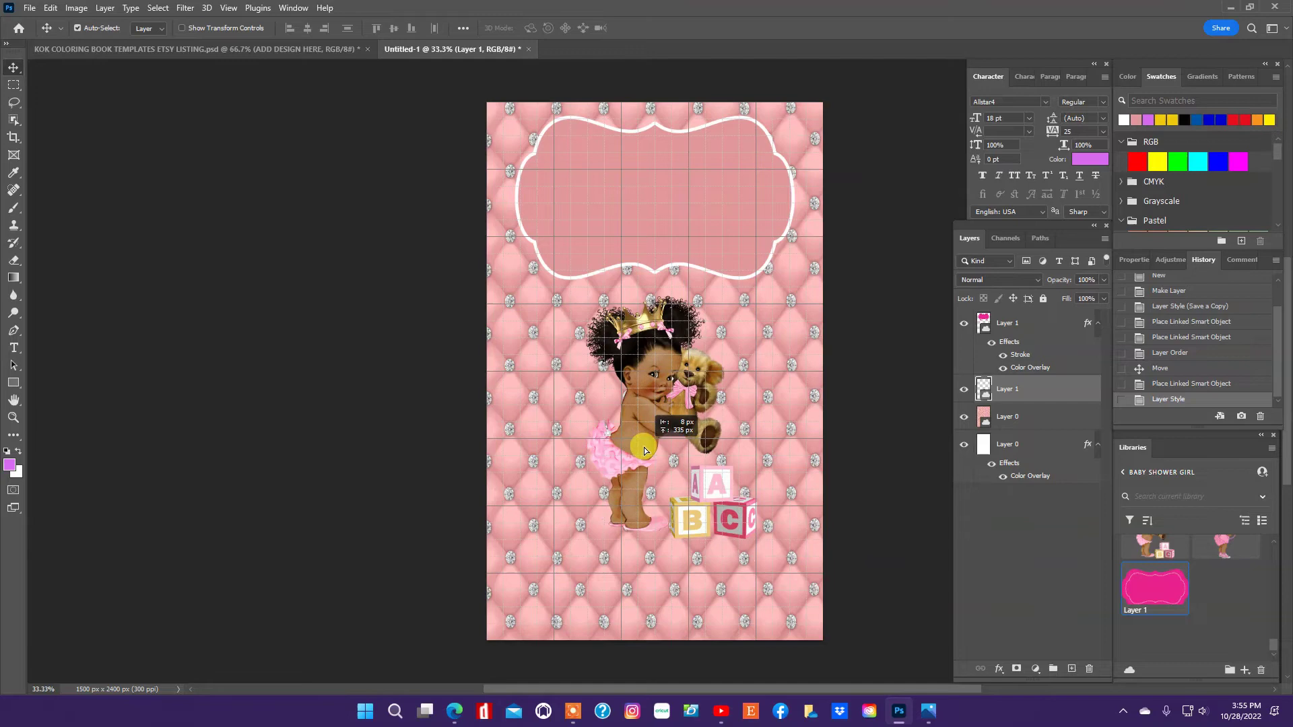
Step: Free Transform the baby-with-teddy graphic to about 64% and move it down-left beneath the label
left_click(50, 8)
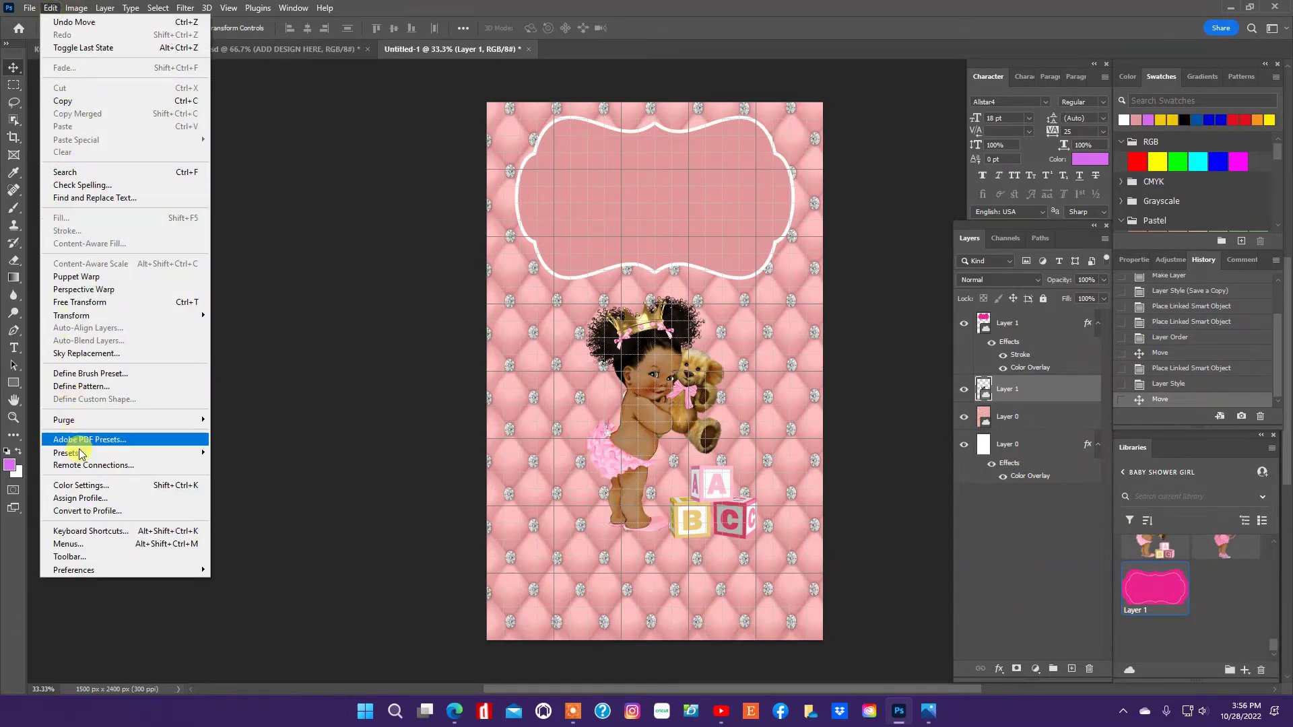
left_click(69, 304)
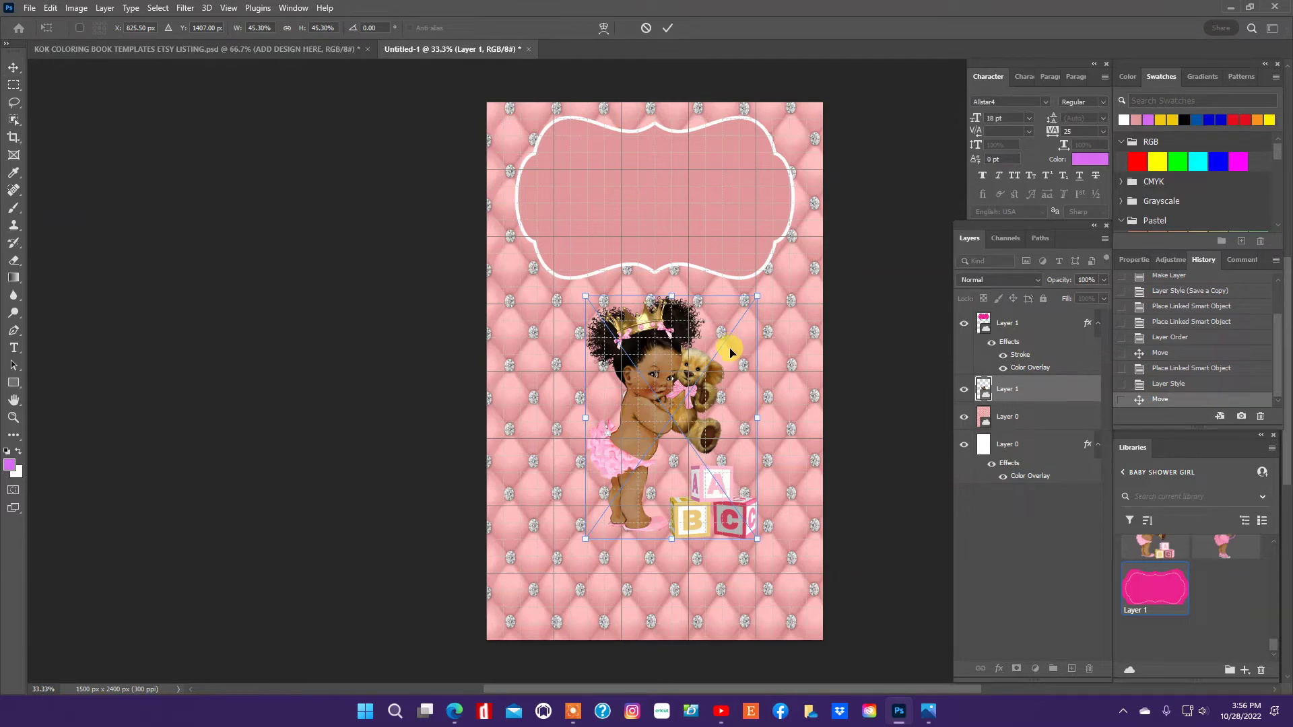
left_click_drag(754, 295, 862, 225)
left_click_drag(664, 396, 624, 478)
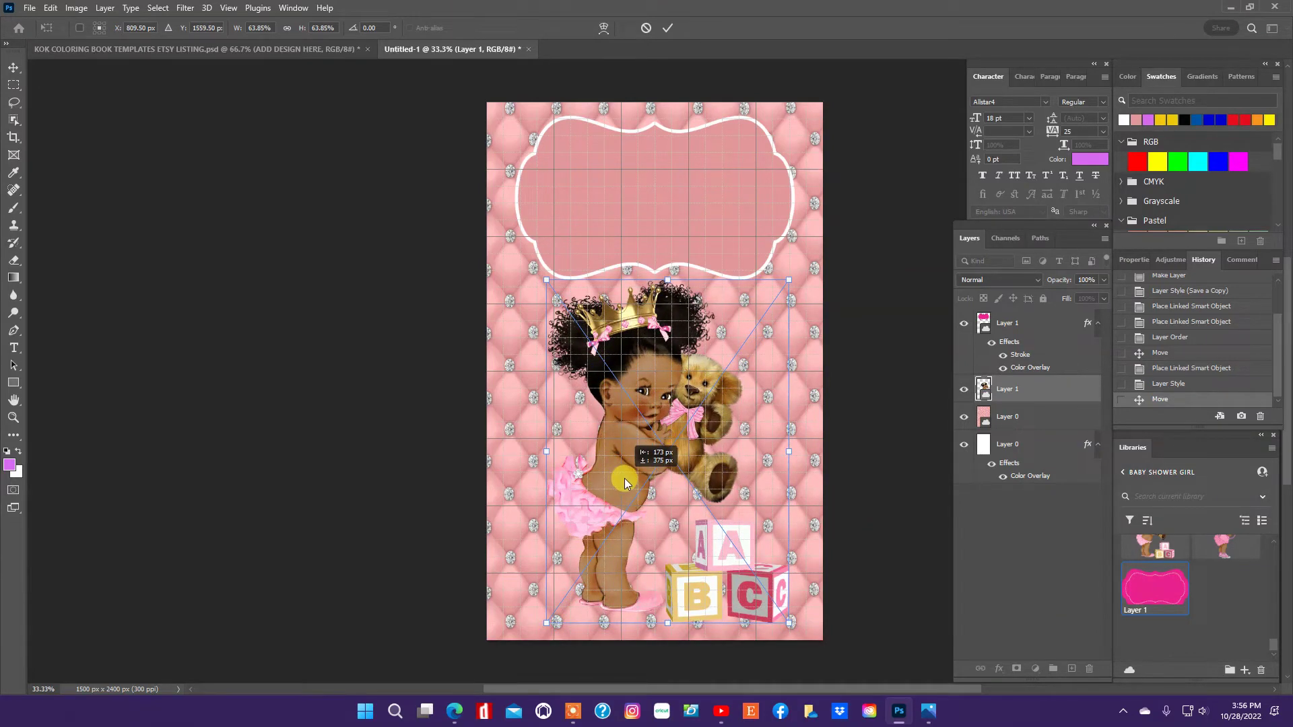
left_click(148, 347)
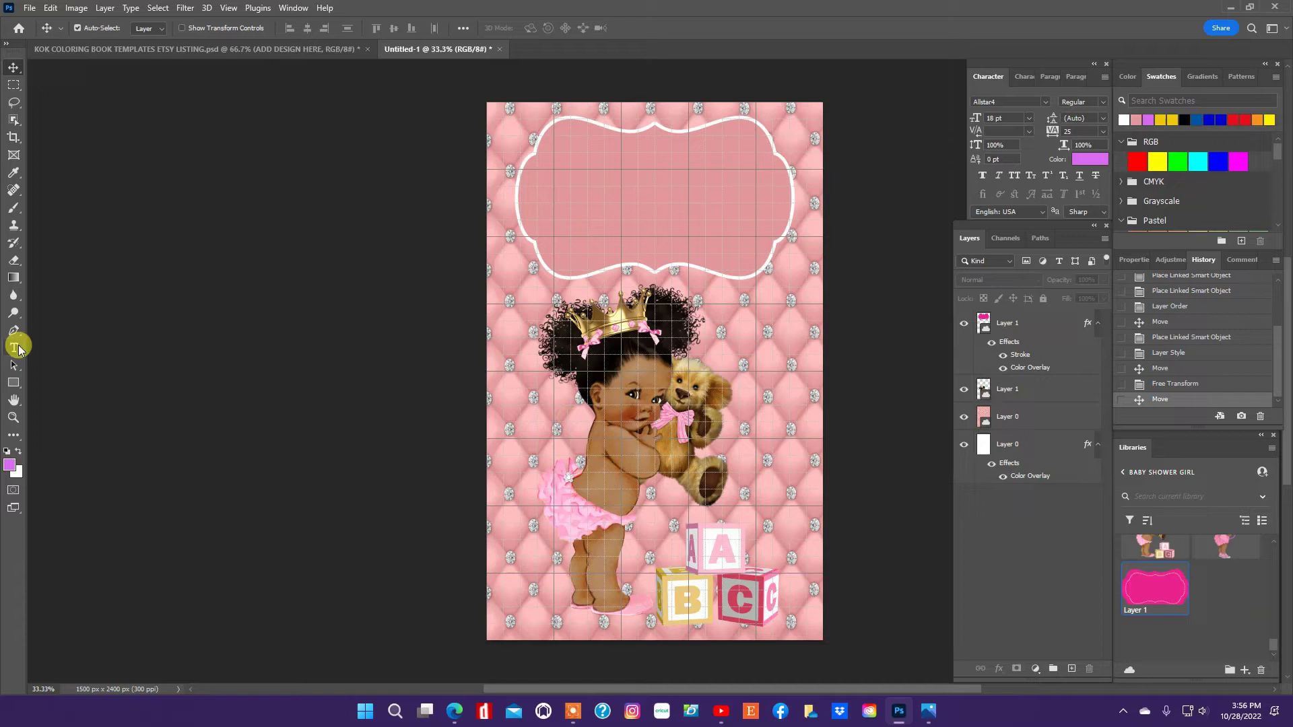
Step: Type the white script 'Its A Girl!' title and a congratulations line with the recipient's name
left_click(14, 347)
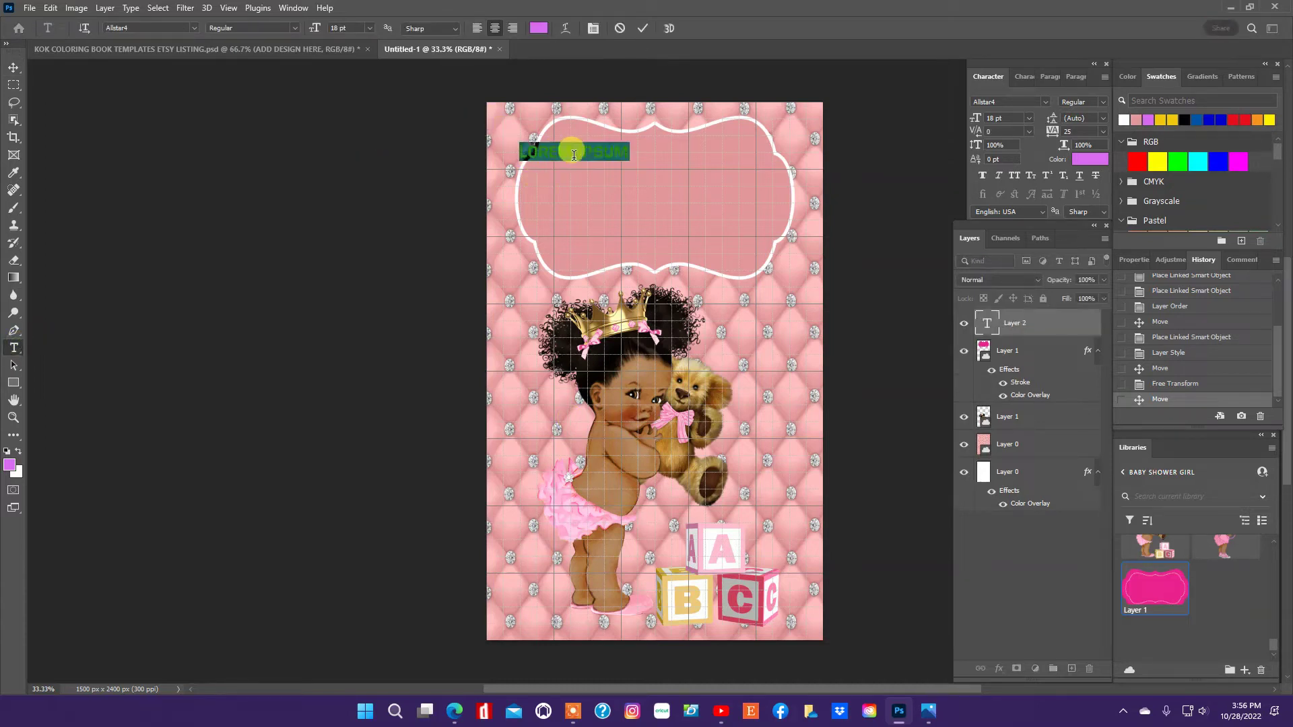
left_click(1043, 104)
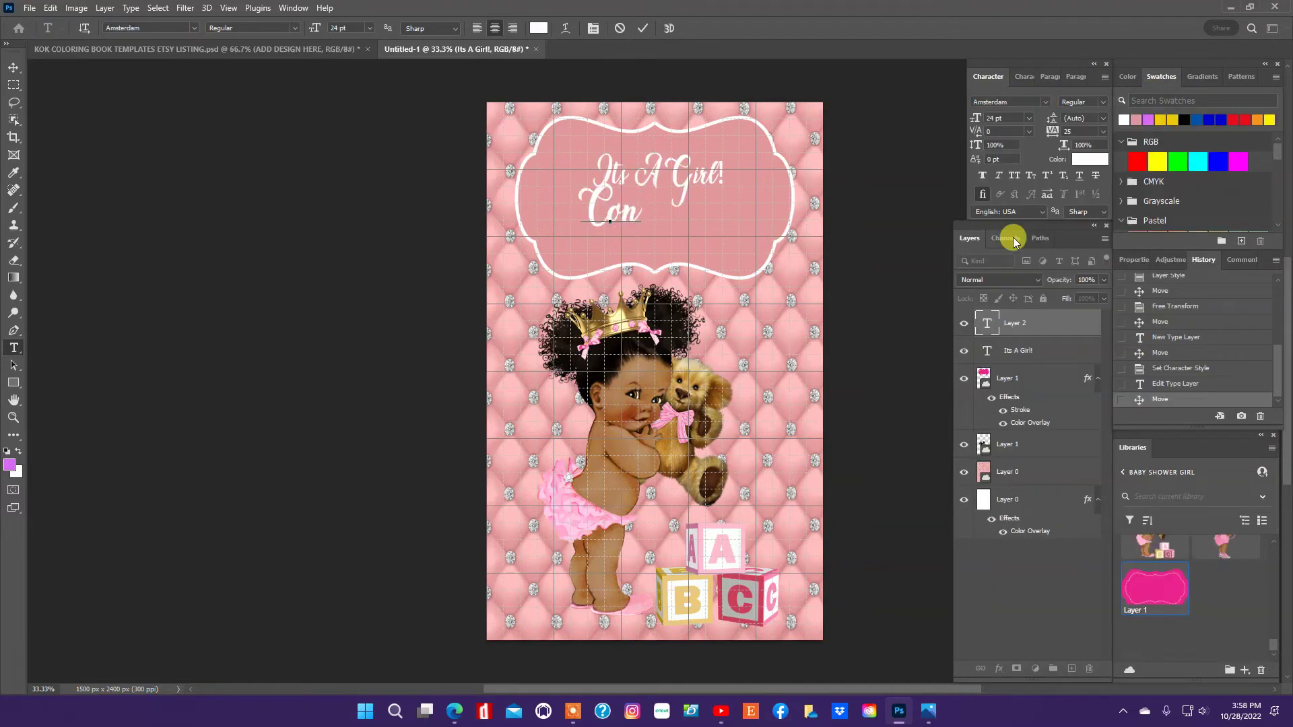
type("gr")
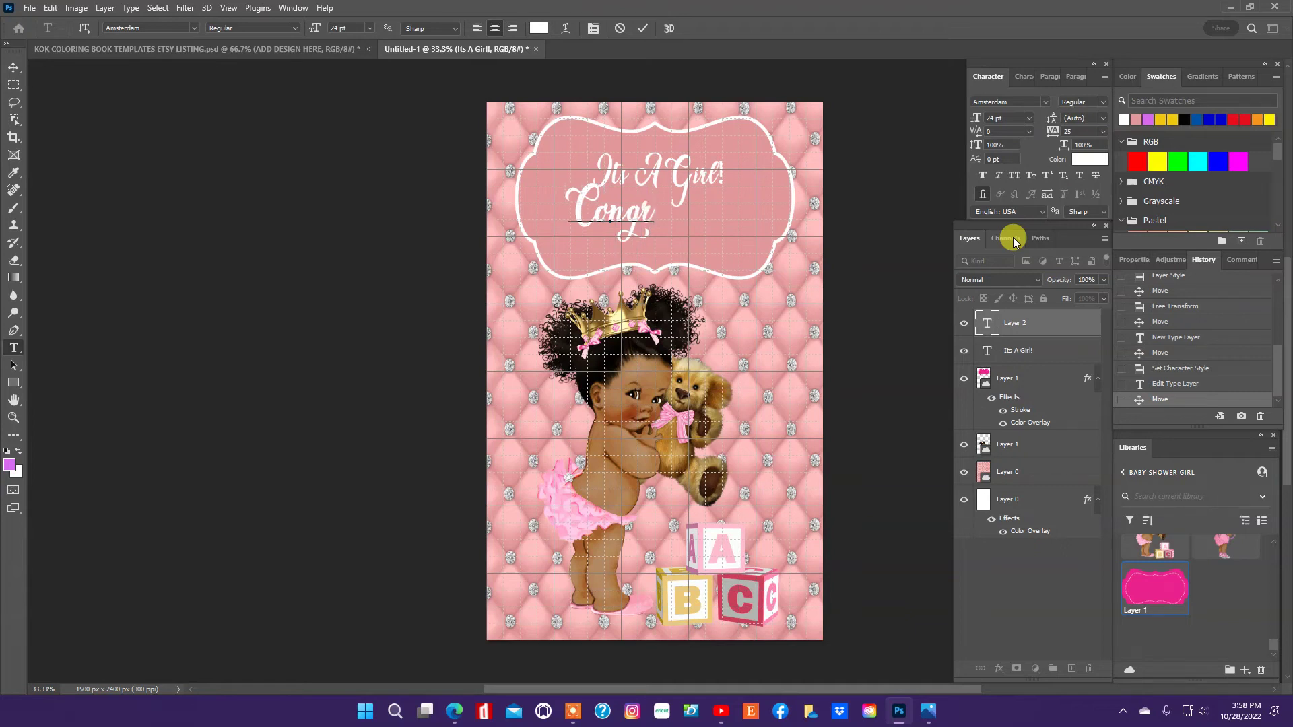
type("a")
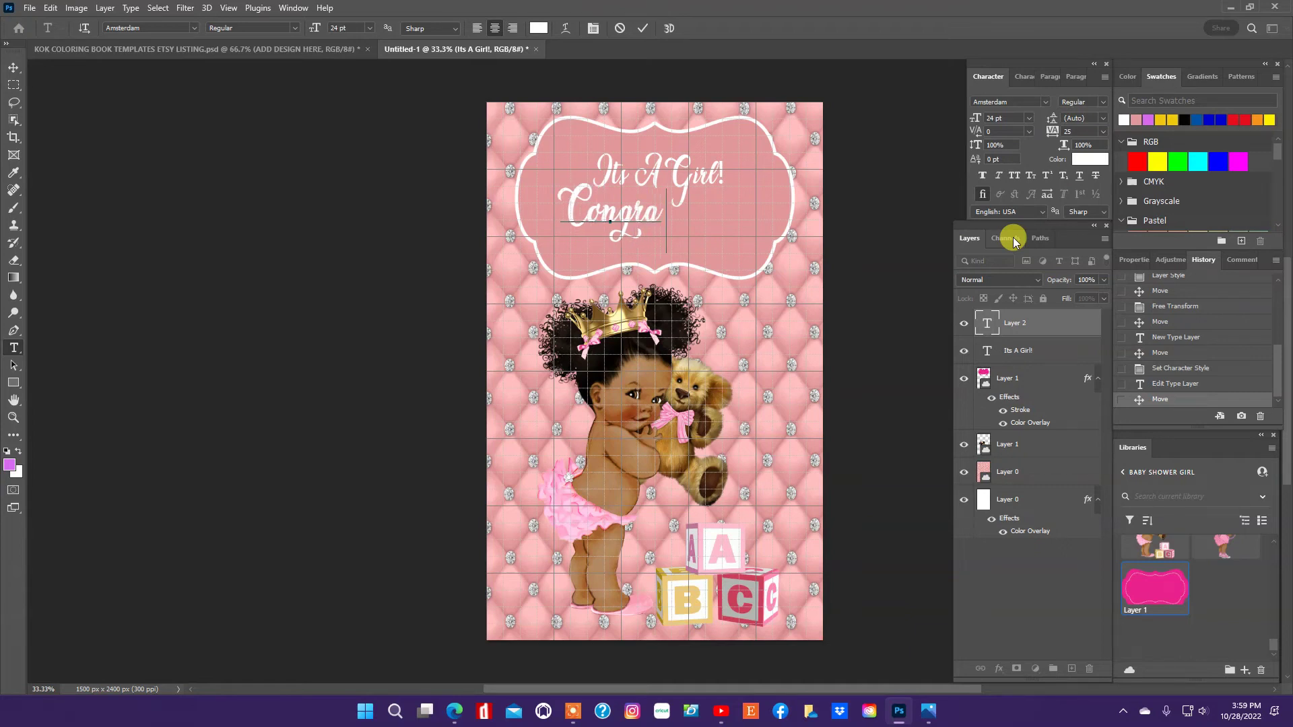
type("ts")
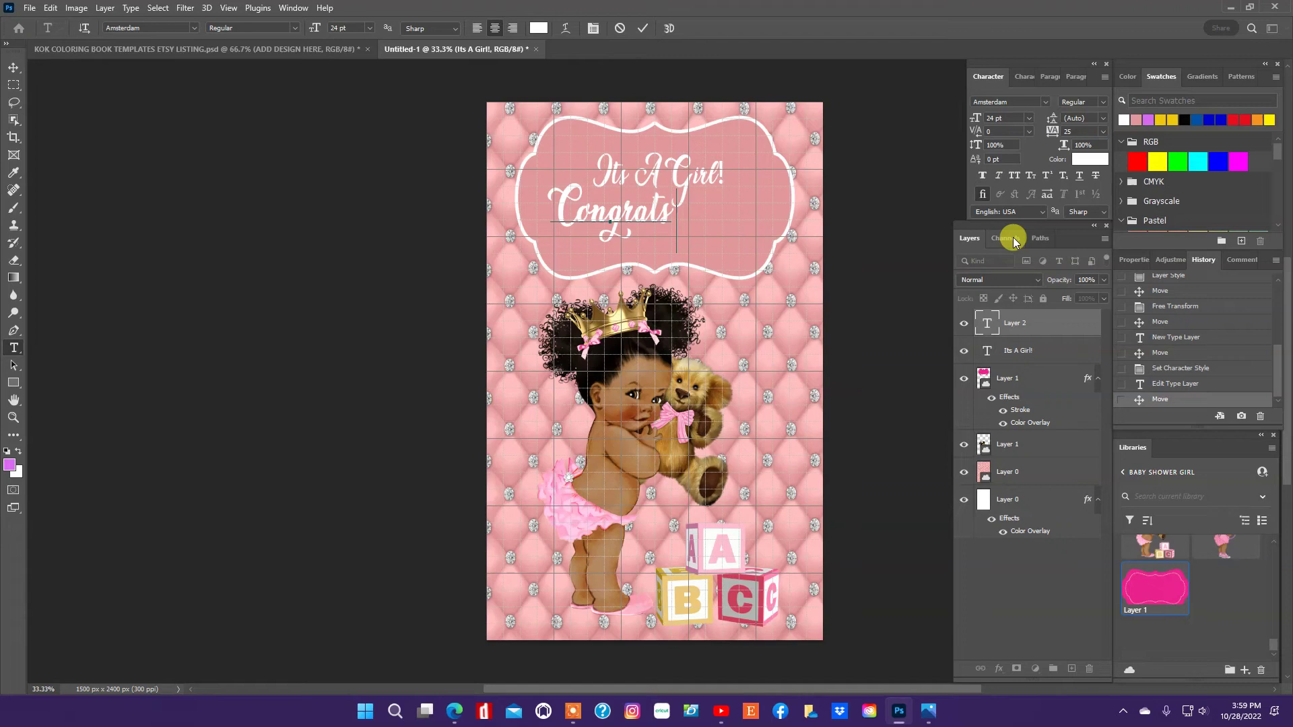
type(" S")
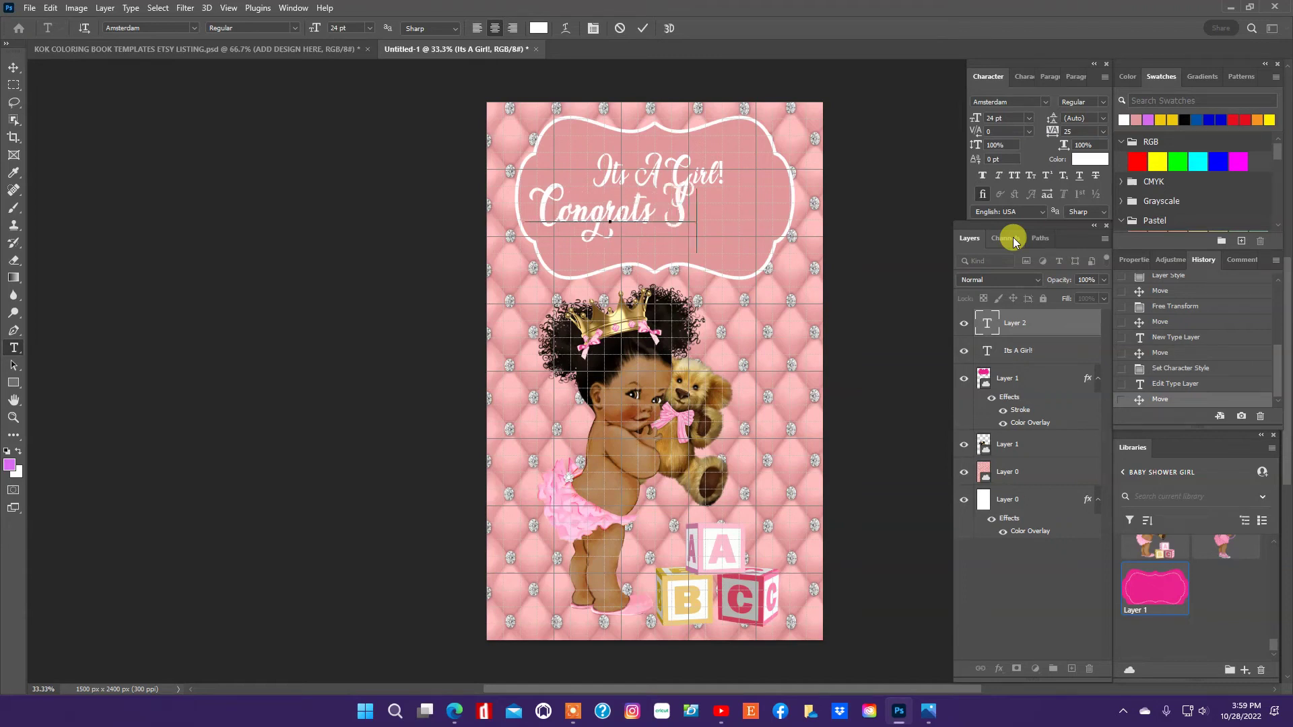
type("andra")
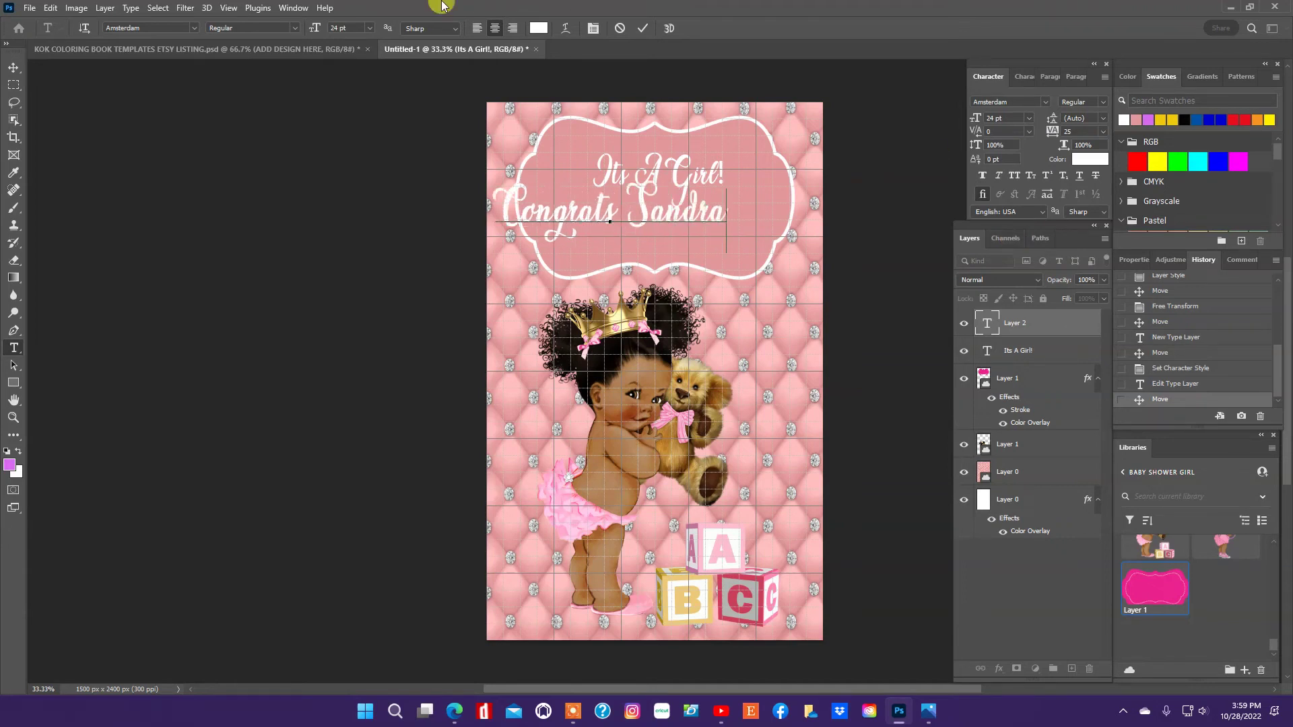
left_click(156, 101)
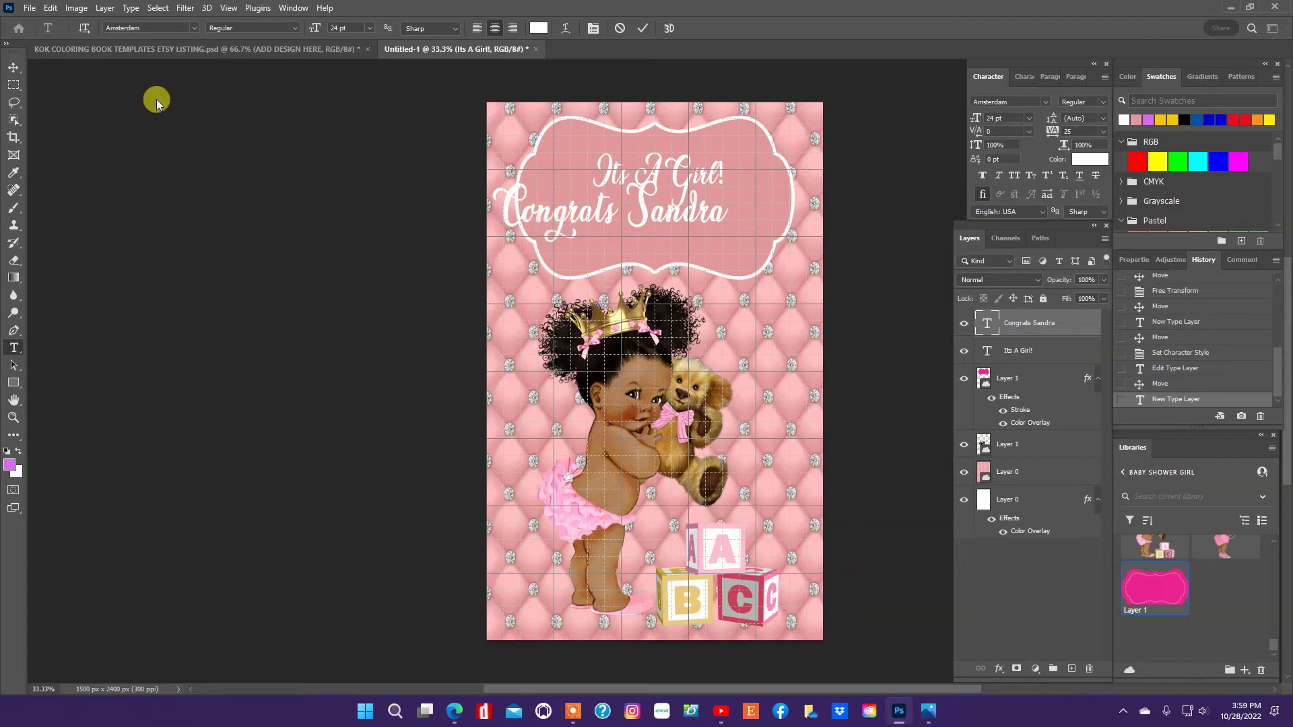
Step: Shift the greeting down-right in the label and place the stroller graphic between the lines
left_click(13, 67)
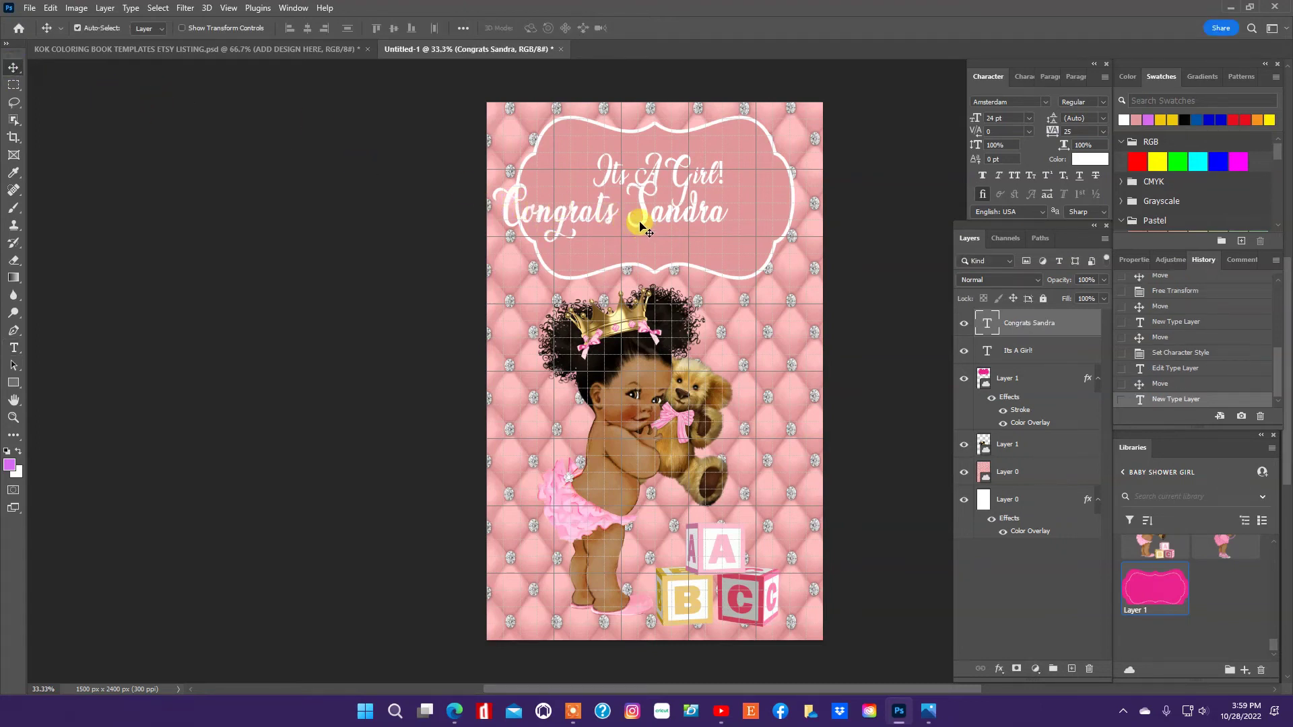
left_click_drag(641, 227, 674, 253)
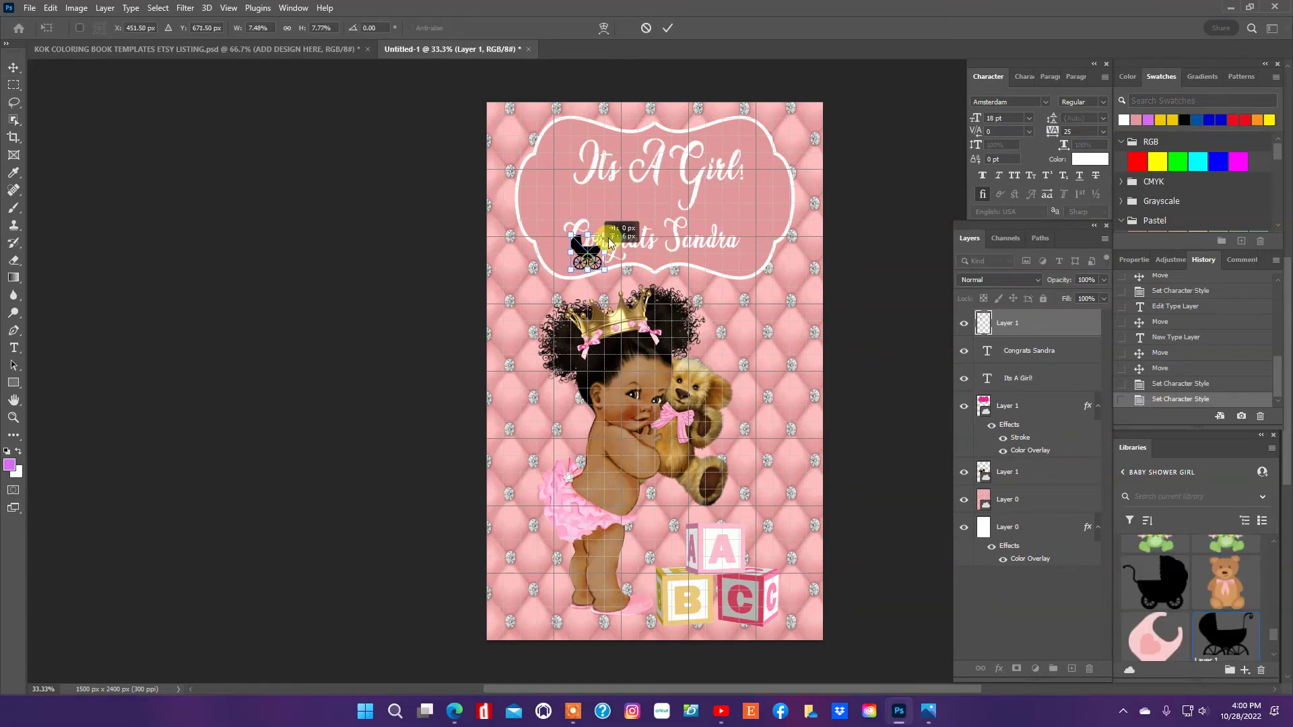
left_click_drag(572, 299, 650, 216)
Step: Commit the stroller and turn it white with a ffffff Color Overlay
key("Return")
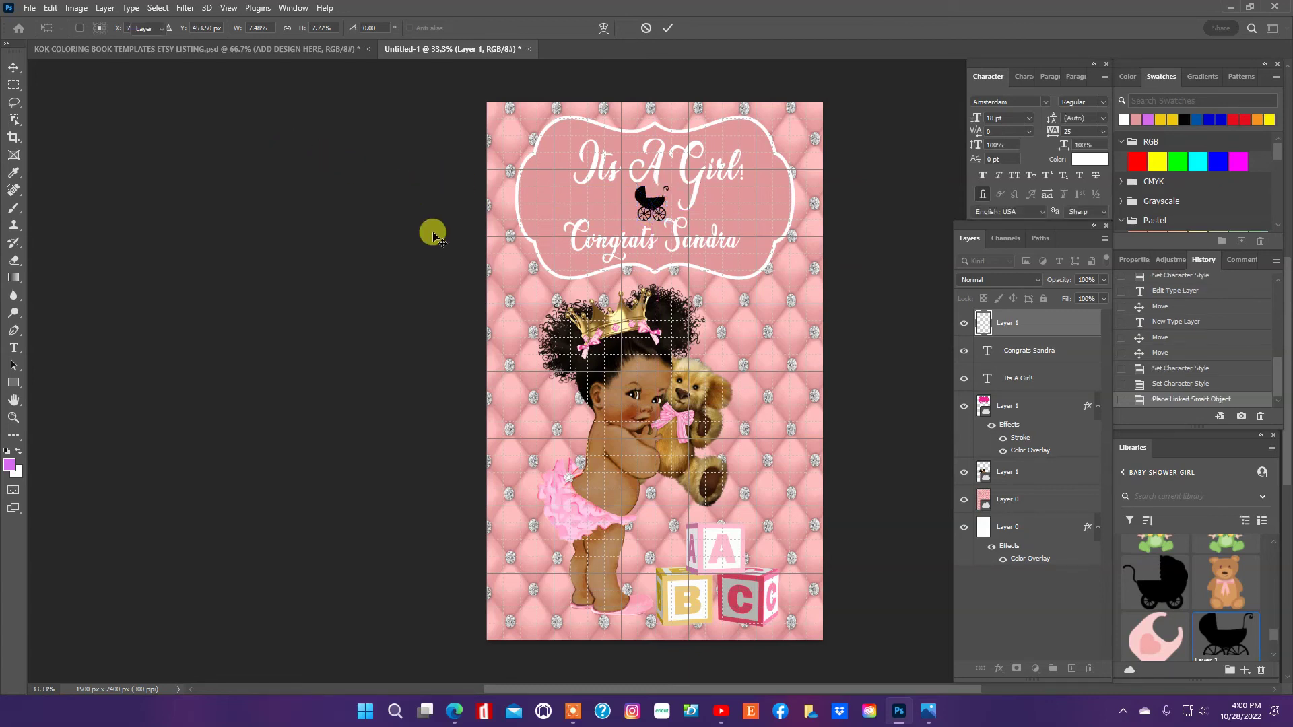
left_click(999, 669)
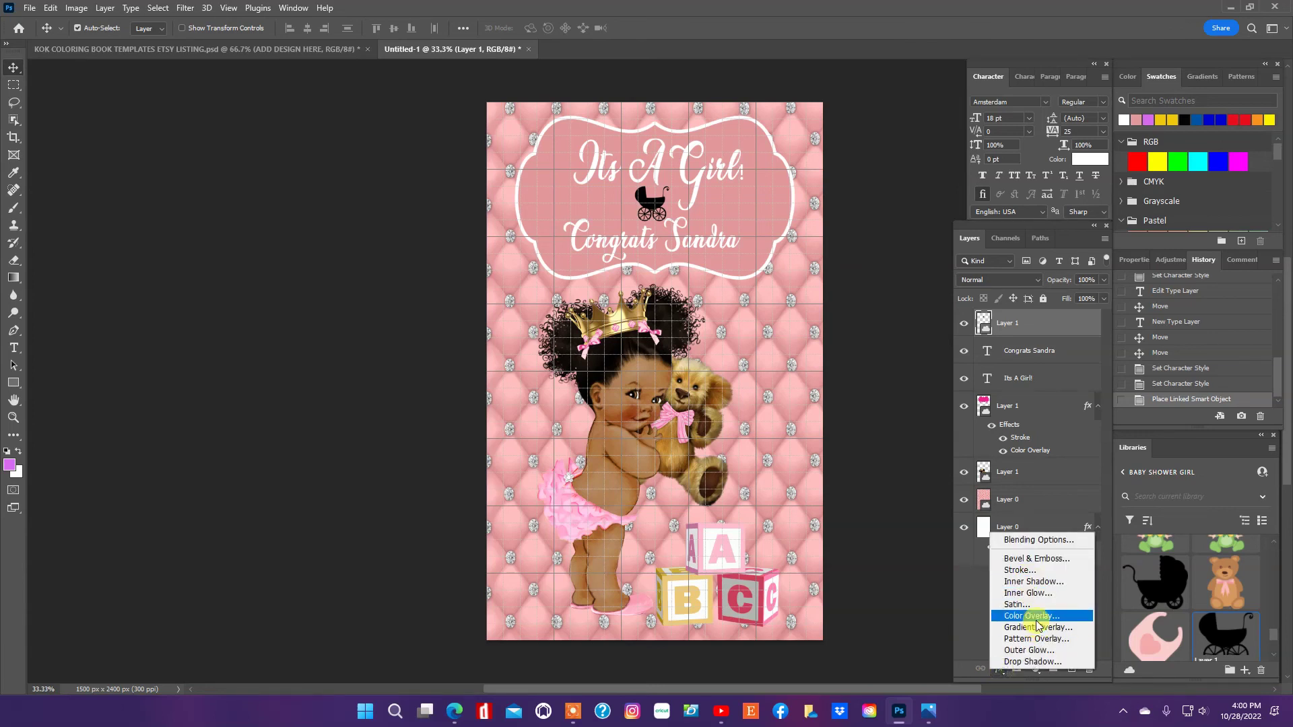
left_click(1037, 617)
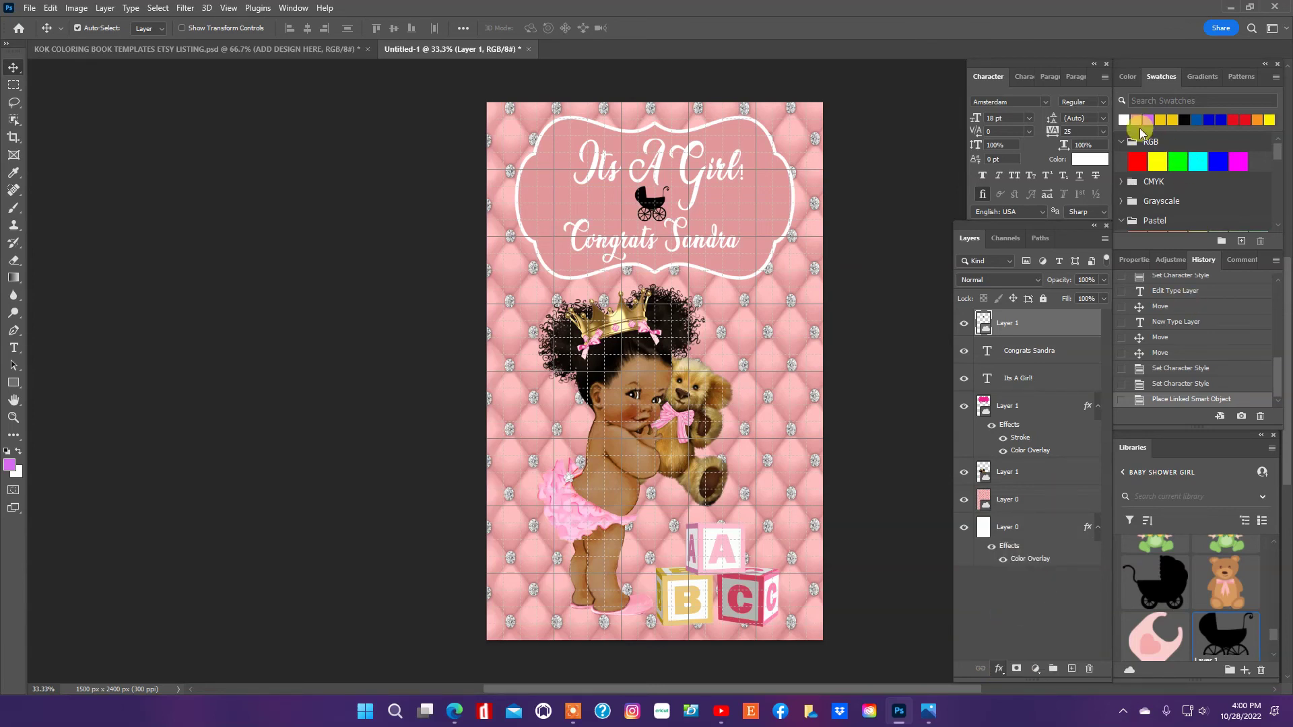
left_click_drag(1124, 125, 733, 222)
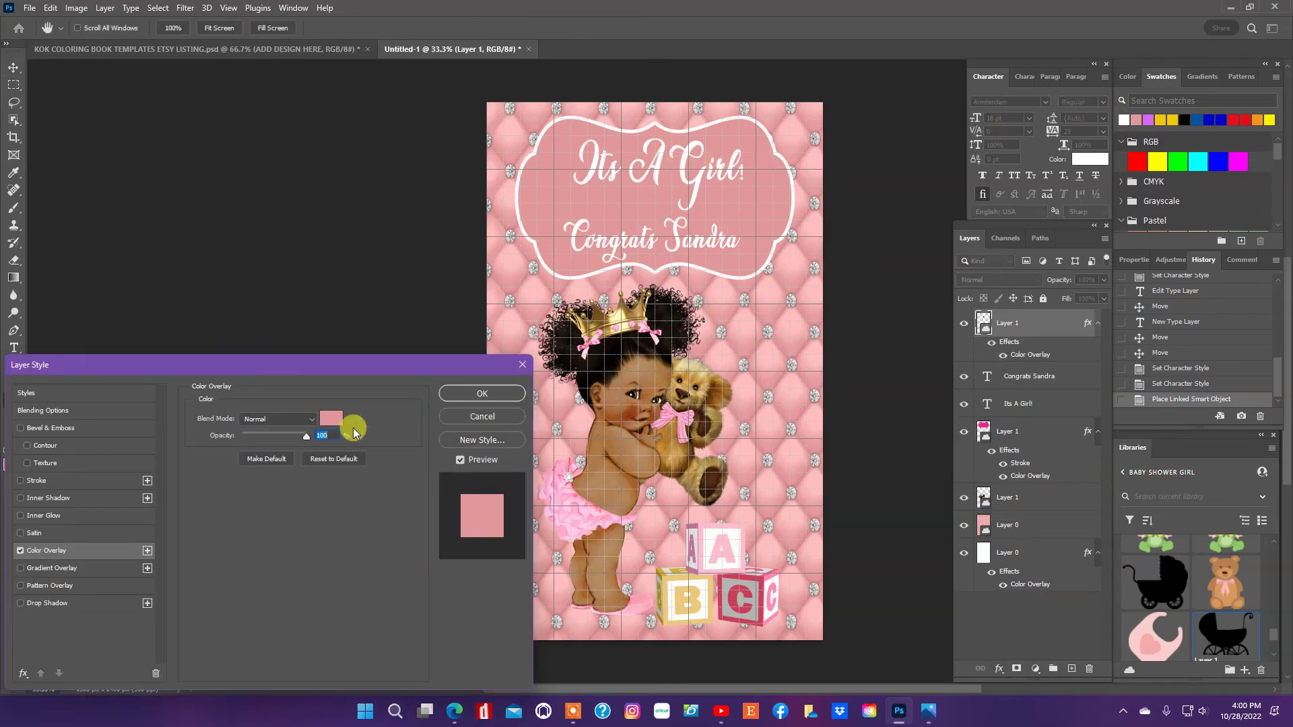
left_click(331, 418)
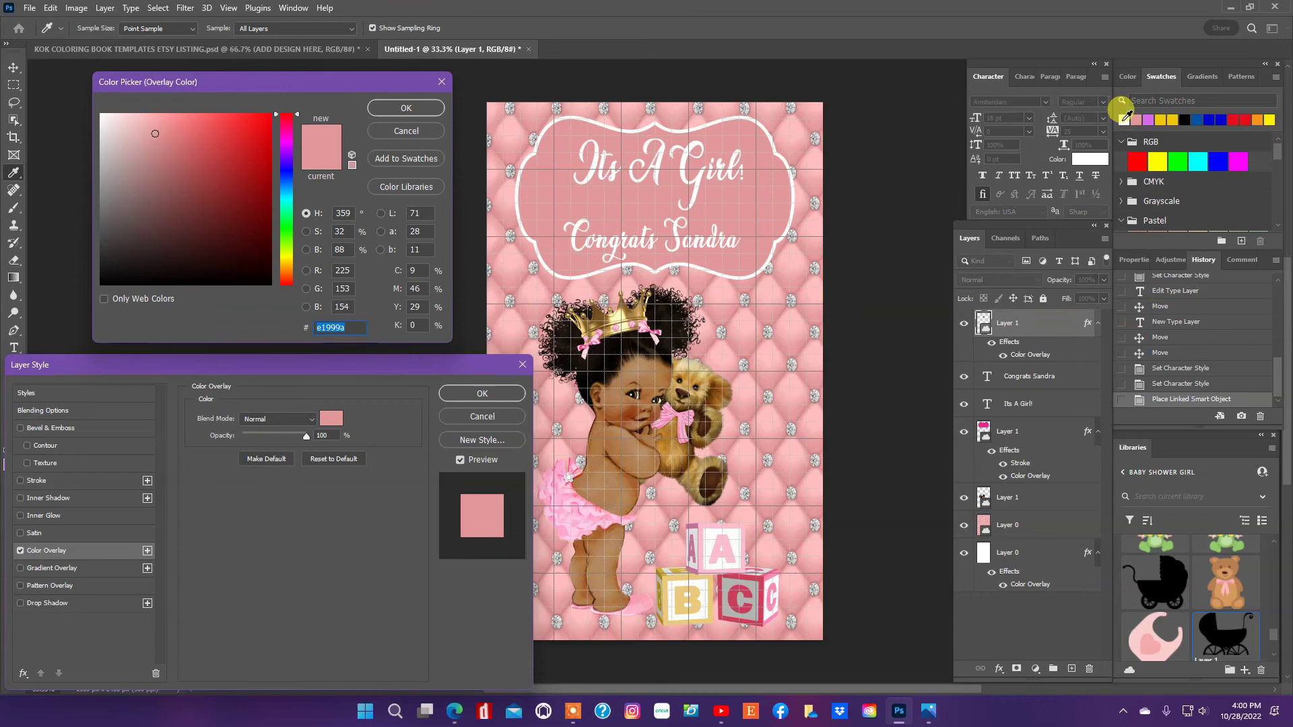
left_click(1123, 120)
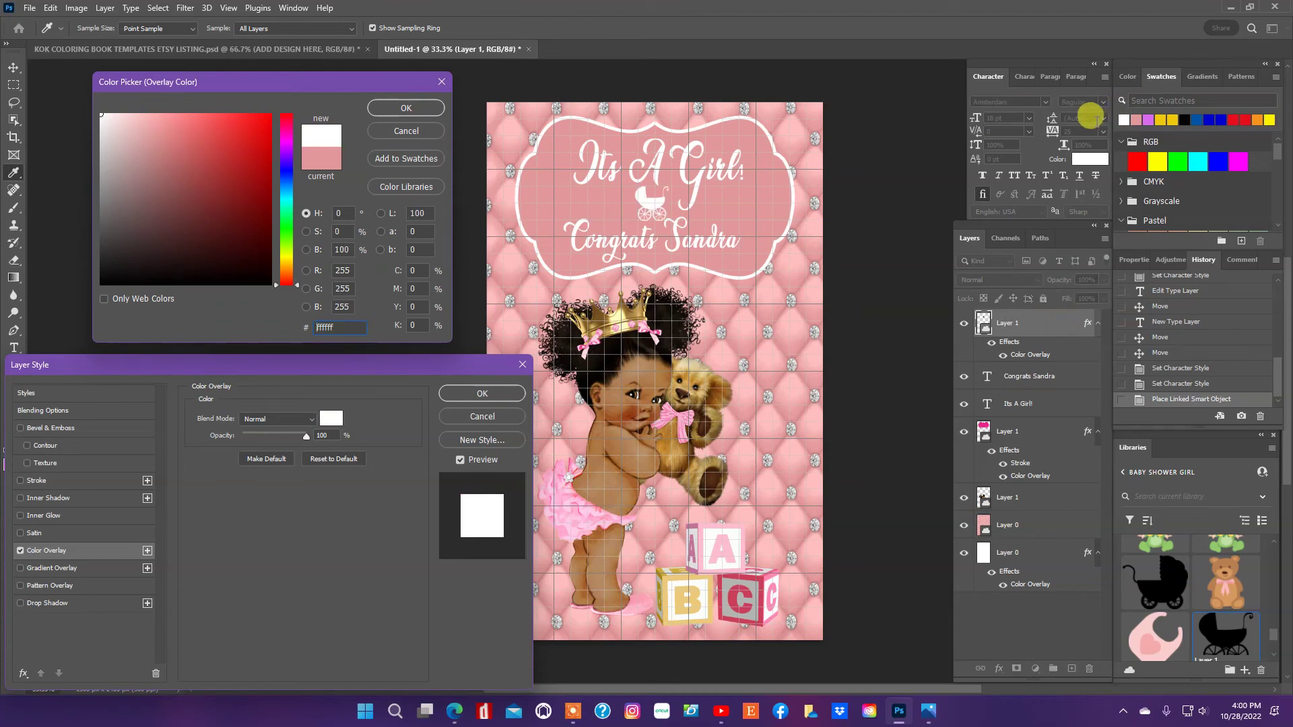
left_click(399, 109)
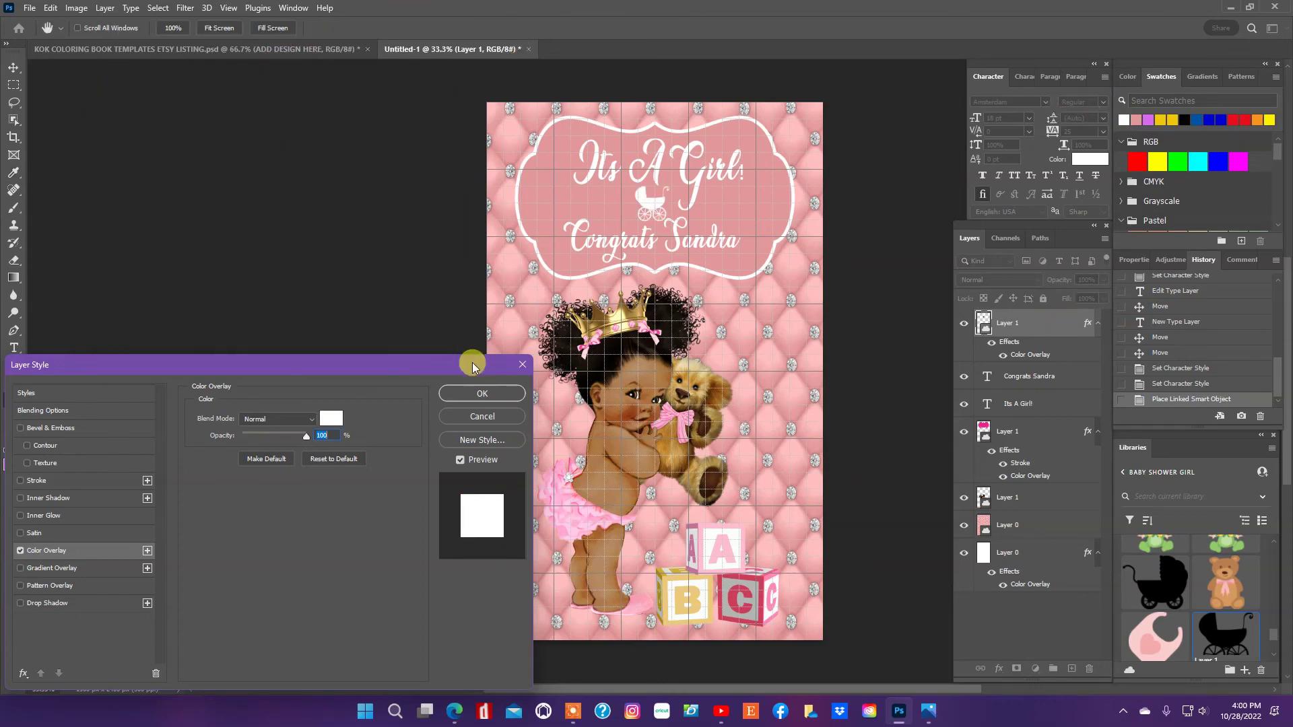
left_click(484, 394)
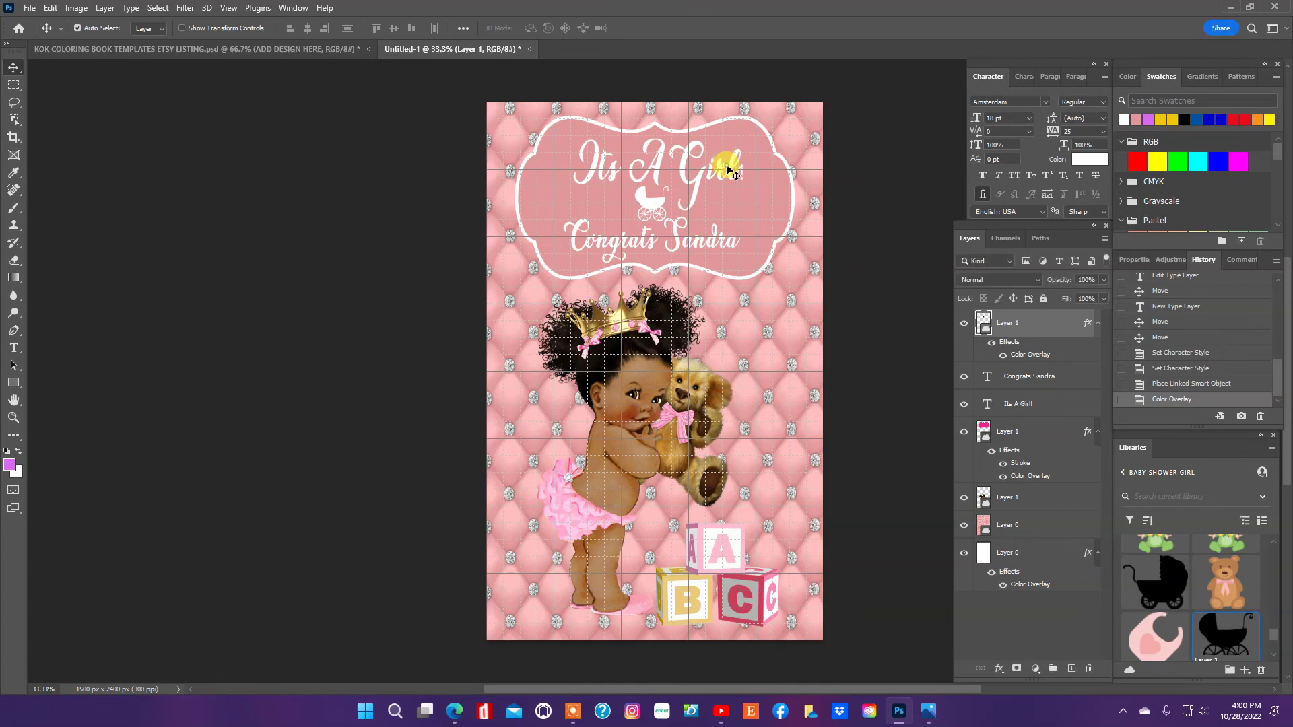
Step: Set the 'Its A Girl!' title to 18 pt and realign both text lines
left_click(728, 160)
left_click(1029, 118)
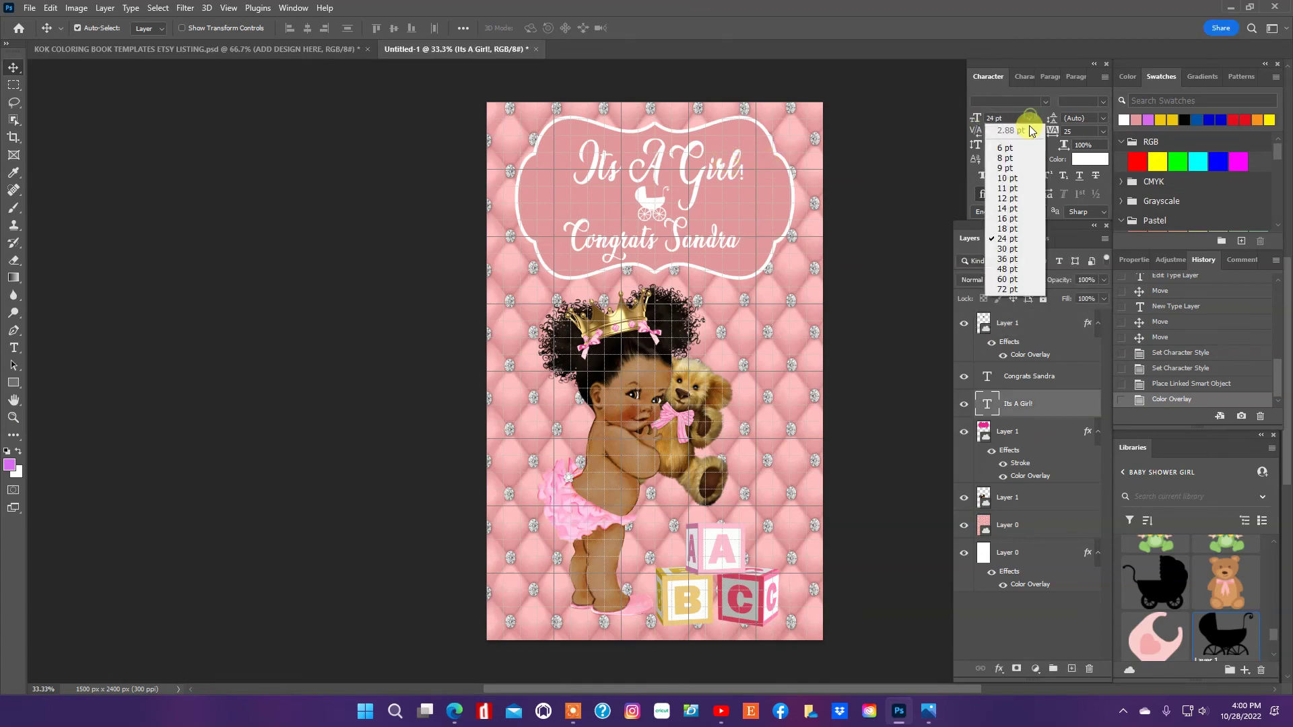
left_click(1007, 229)
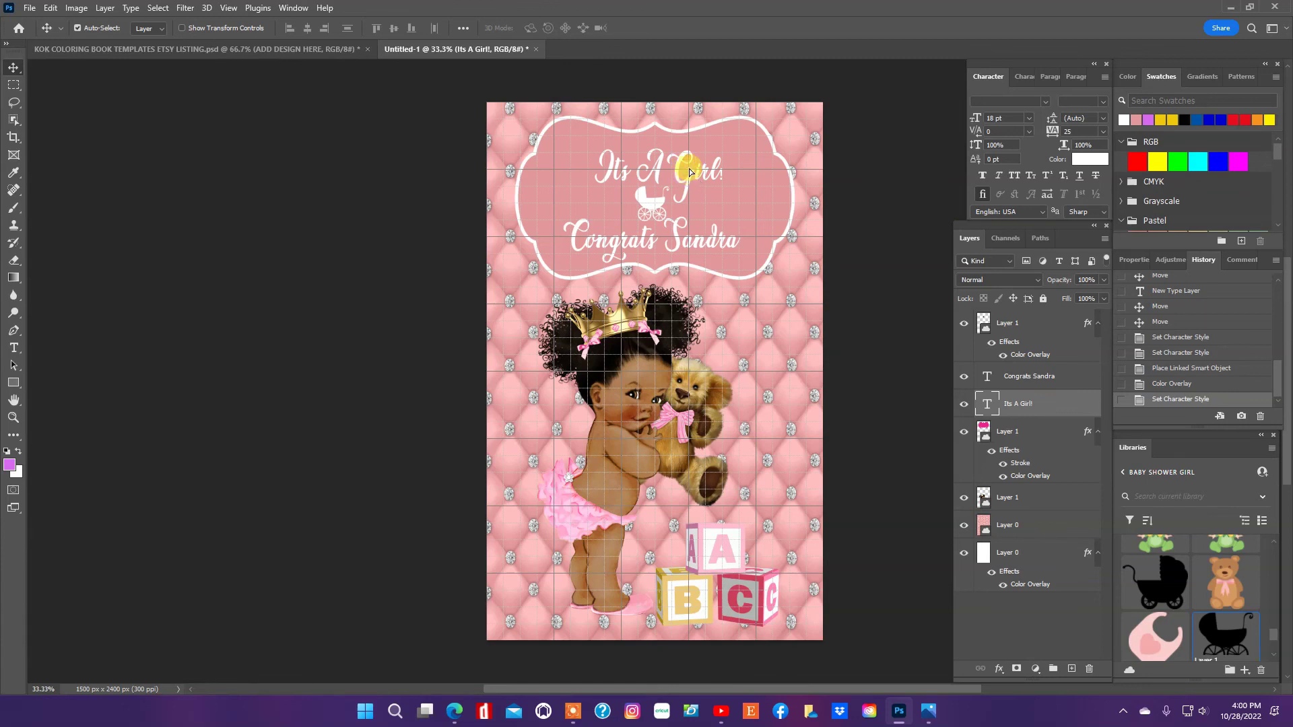
left_click_drag(689, 172, 690, 174)
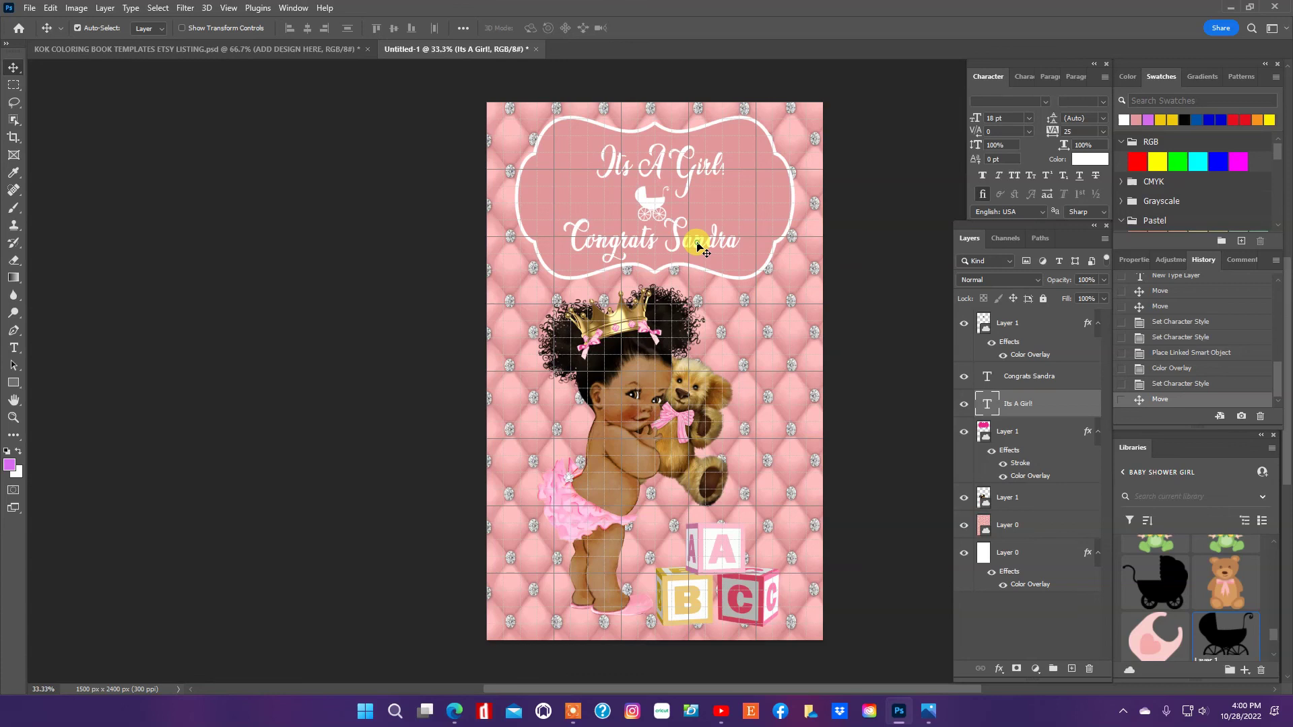
left_click_drag(698, 247, 695, 245)
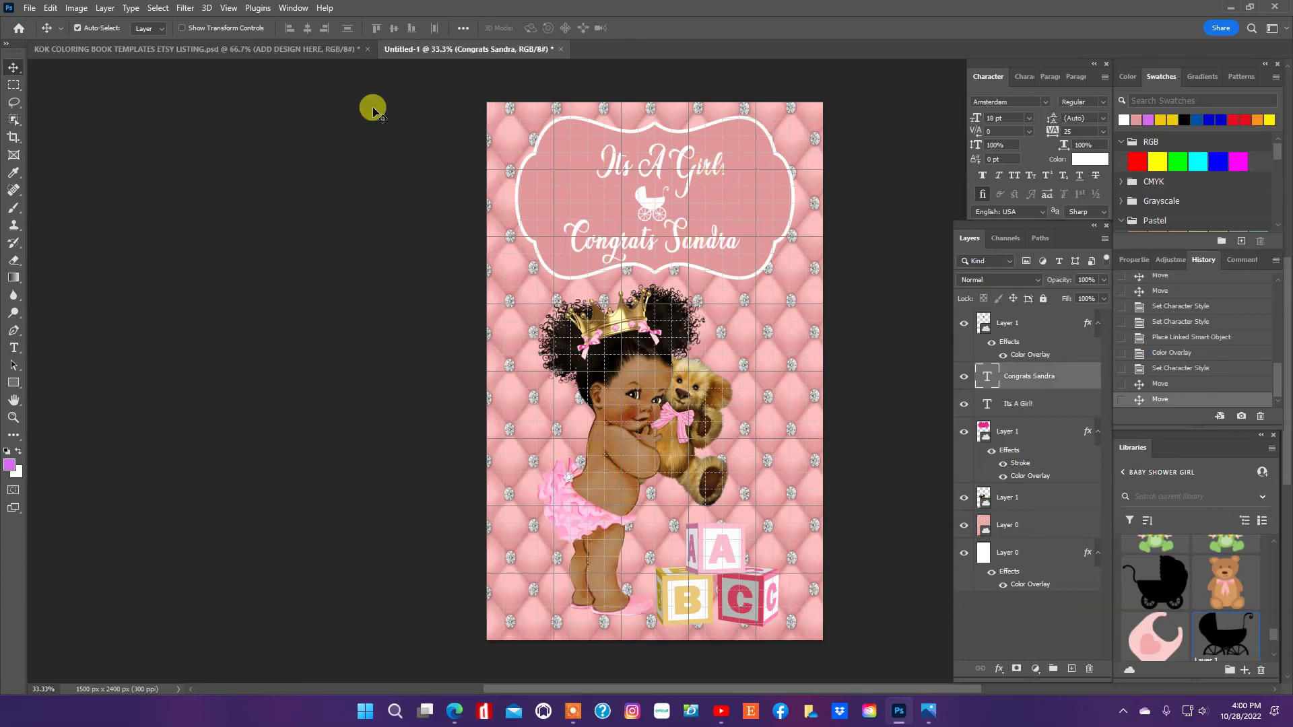
Step: Enlarge the title's exclamation mark to 36 pt and commit the edit
left_click(14, 348)
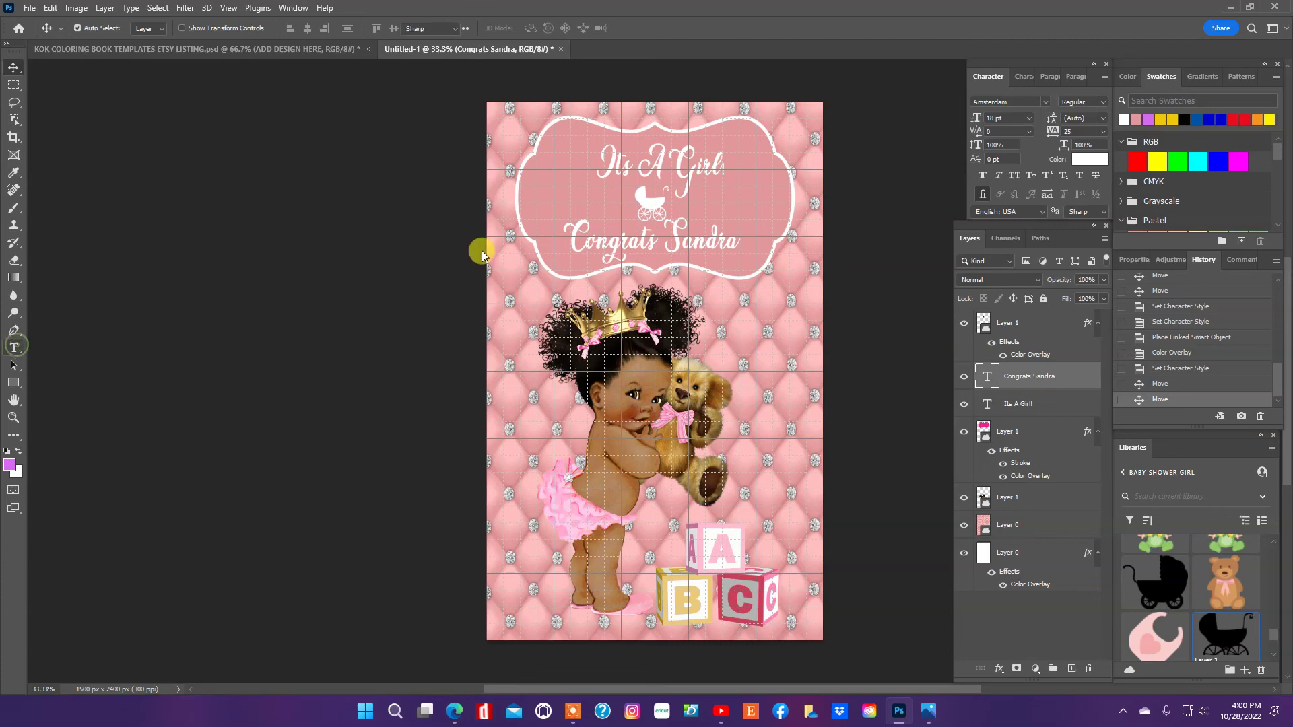
left_click(723, 169)
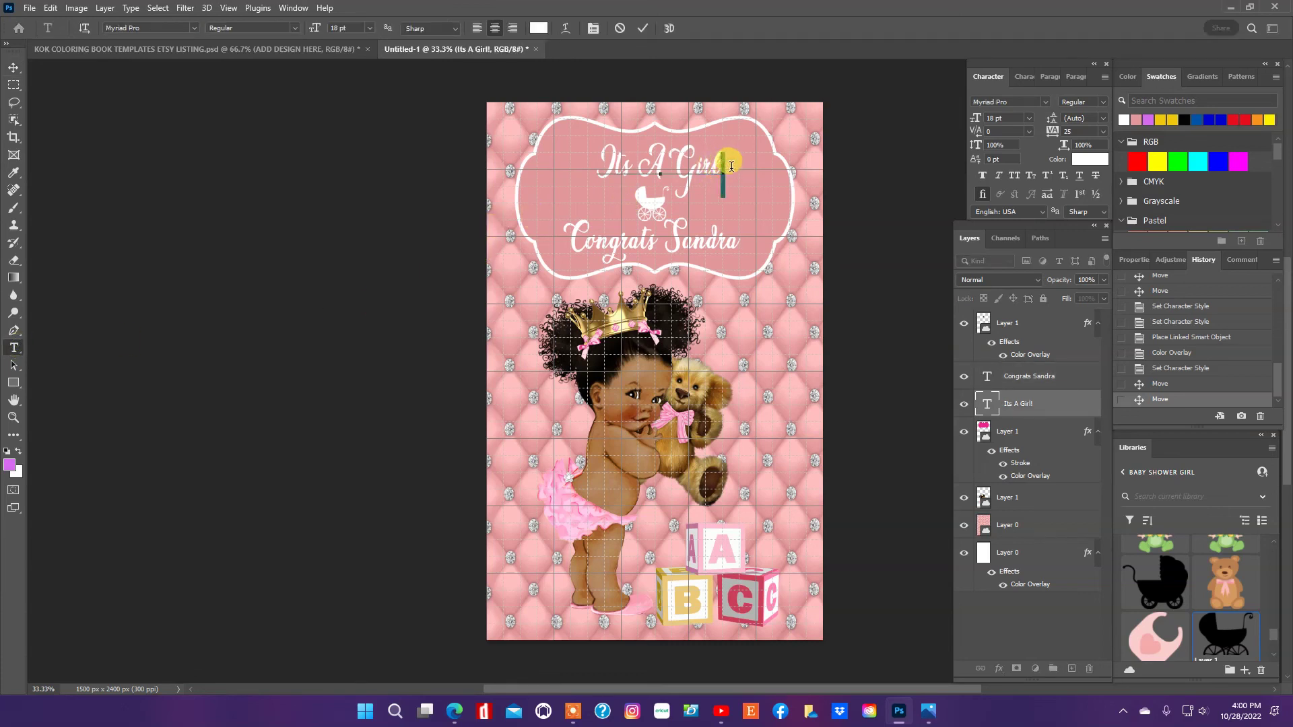
left_click(1029, 119)
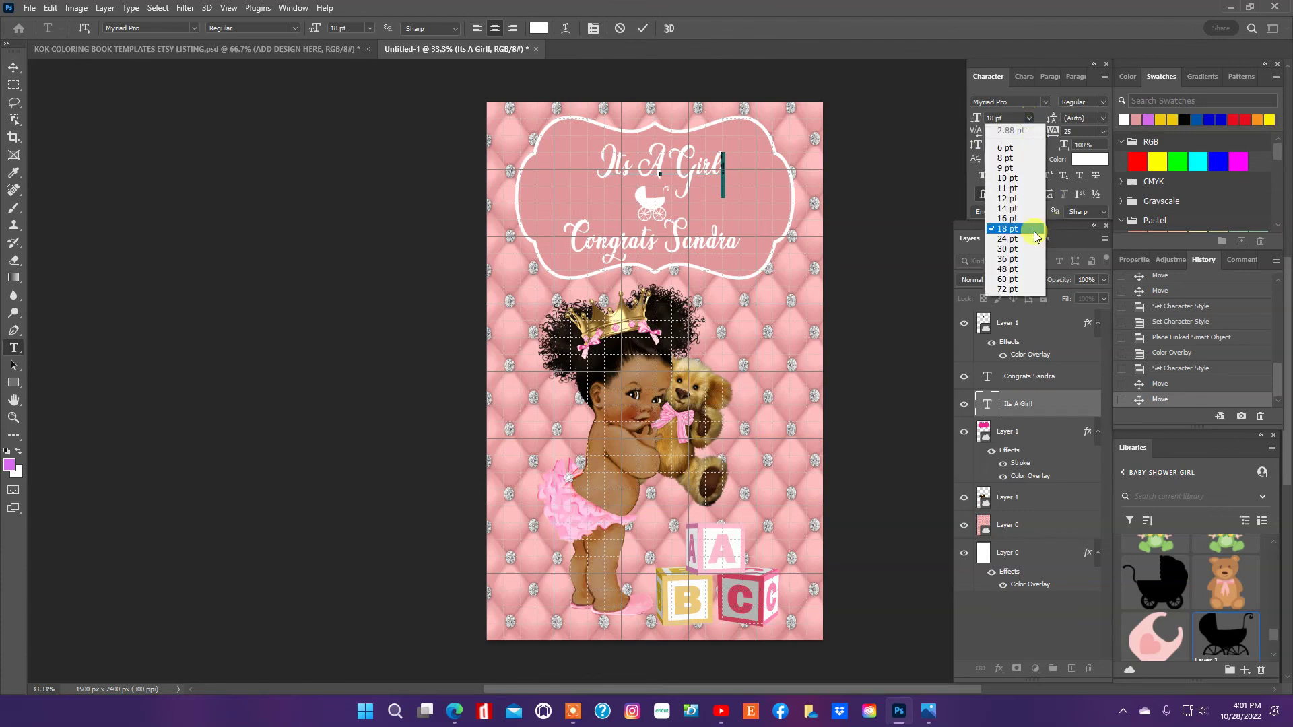
left_click(1016, 261)
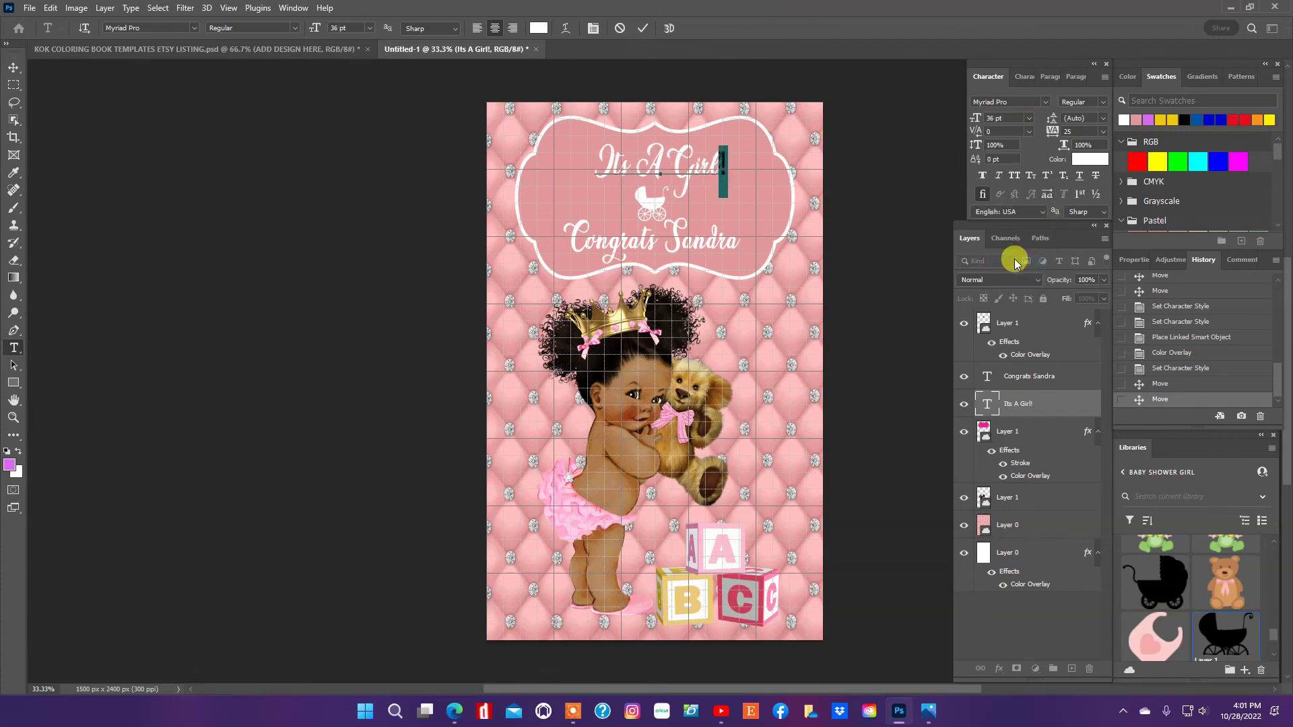
left_click(374, 138)
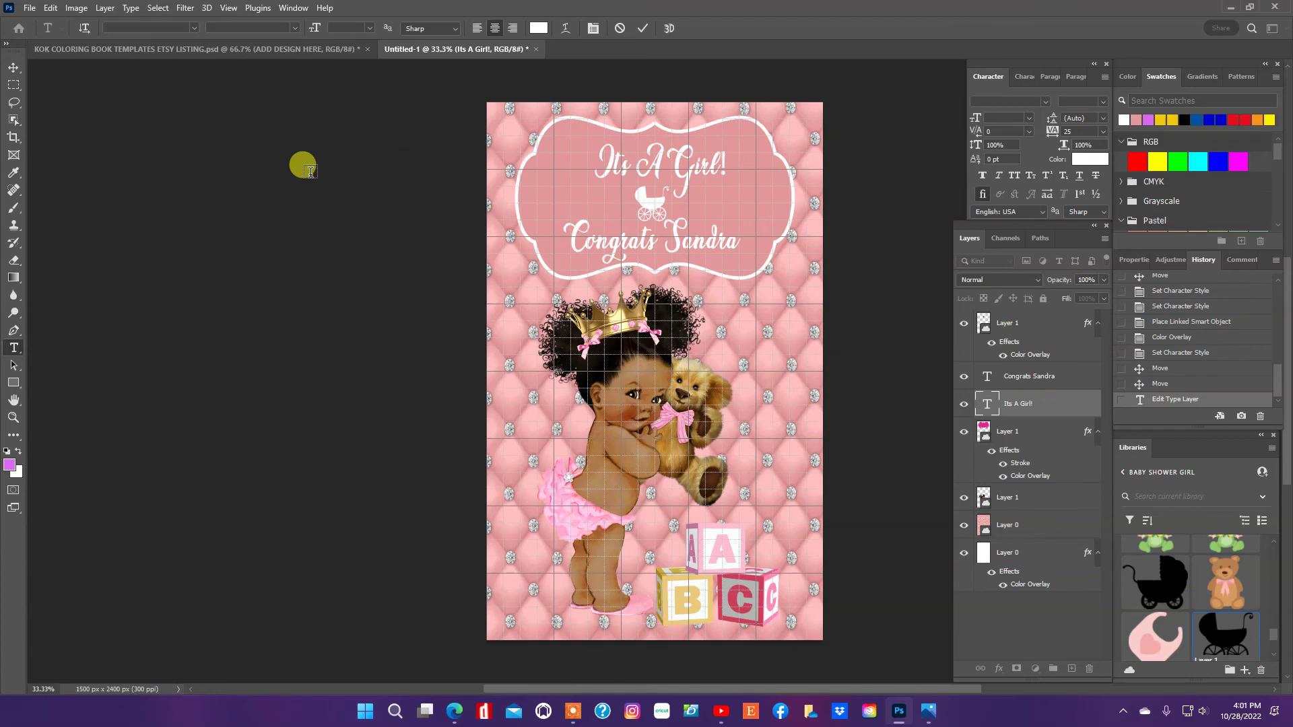